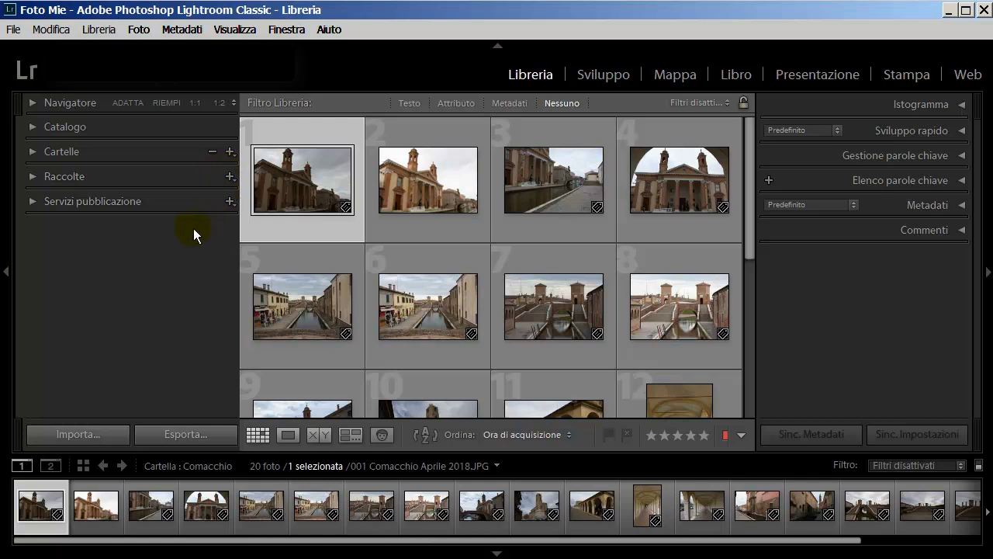
- Expand the Navigator panel and select the seventh Comacchio photo to preview it
left_click(30, 104)
mouse_move(302, 180)
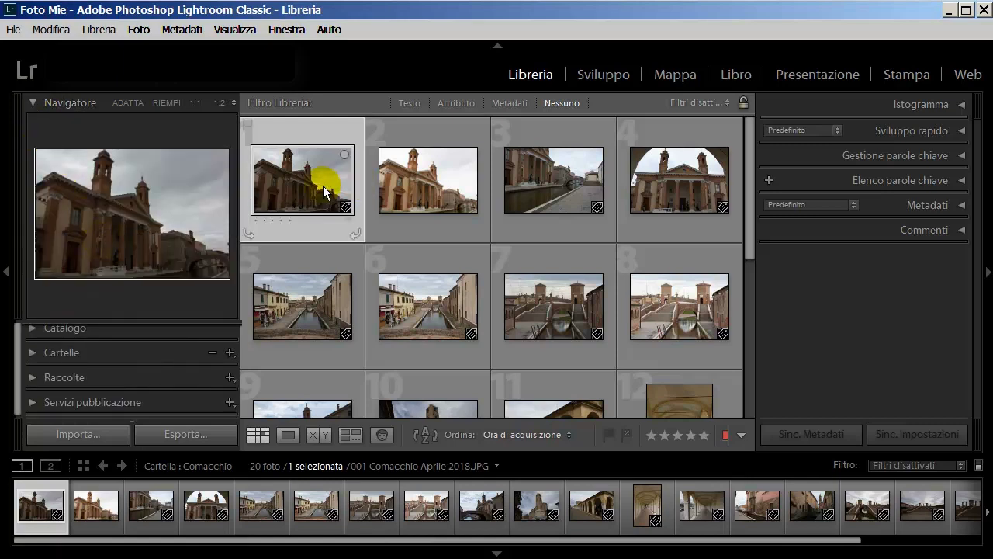
left_click(436, 193)
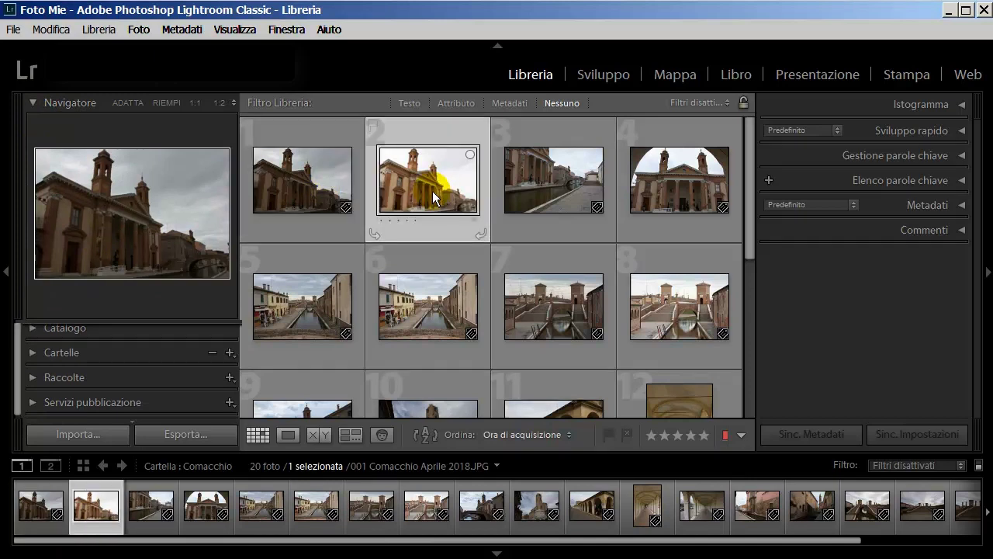
left_click(564, 198)
left_click(547, 276)
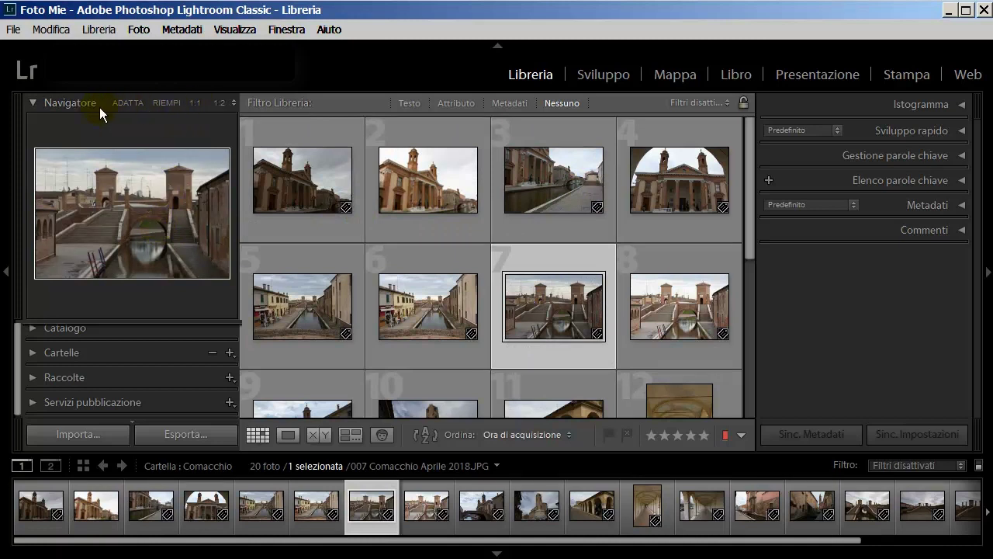
- Check the Navigator zoom ratios, view the photo at ADATTA (fit), then return to Grid
left_click(233, 103)
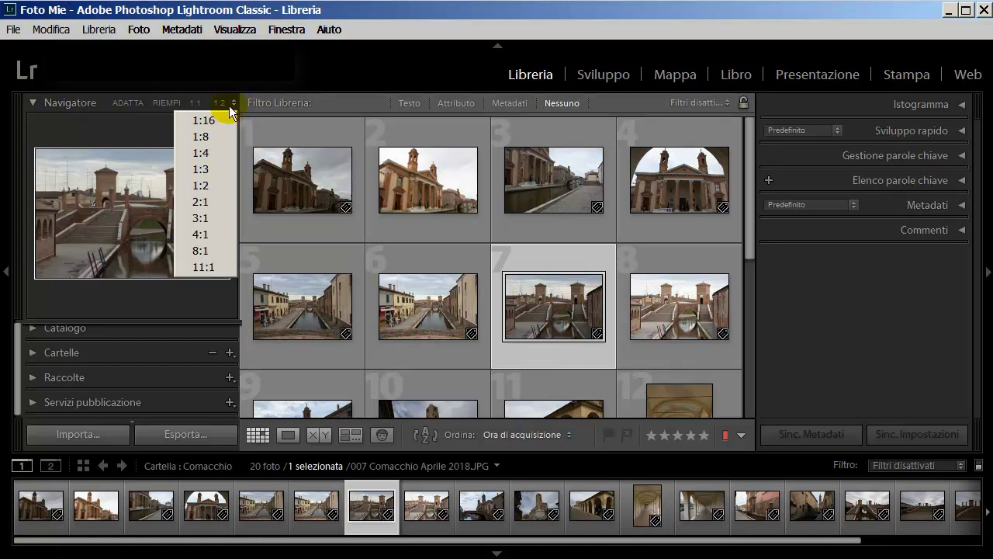
left_click(129, 103)
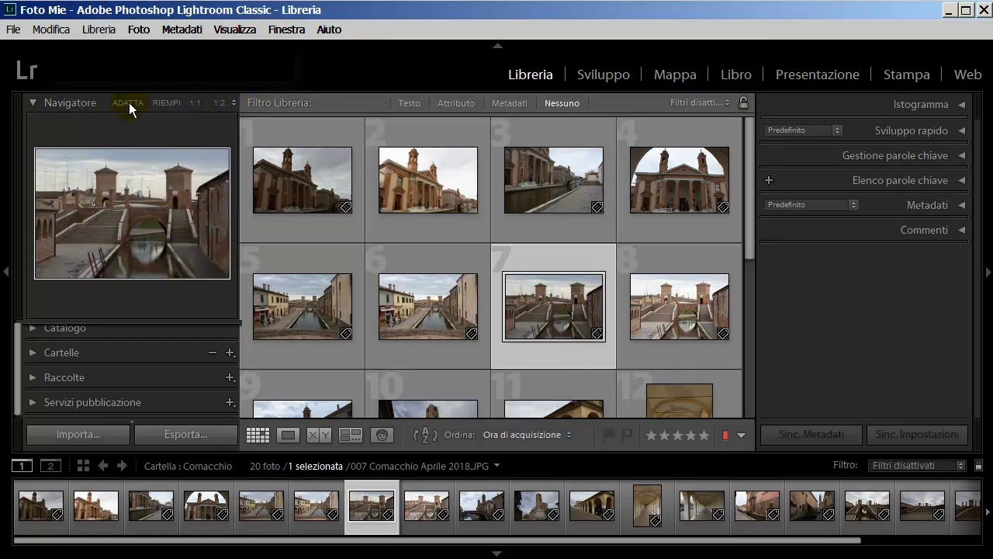
left_click(129, 102)
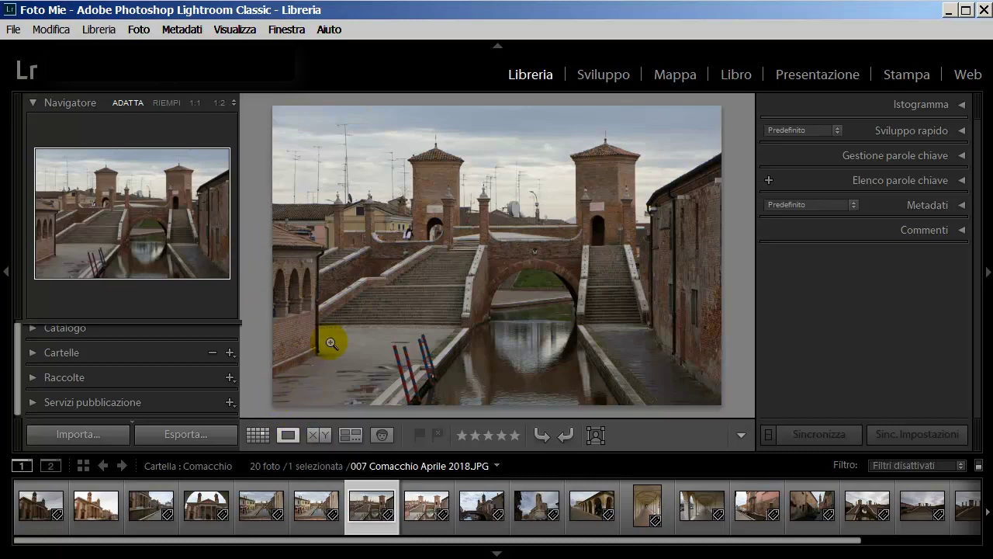
left_click(257, 435)
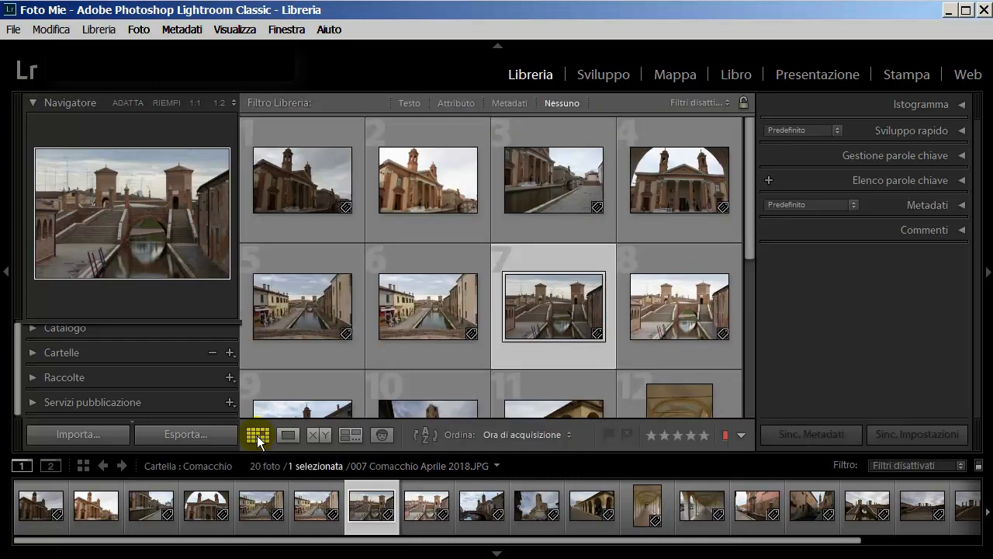
- Collapse Navigator, briefly expand and collapse Catalogo, then expand the Cartelle (Folders) panel
left_click(35, 101)
left_click(33, 128)
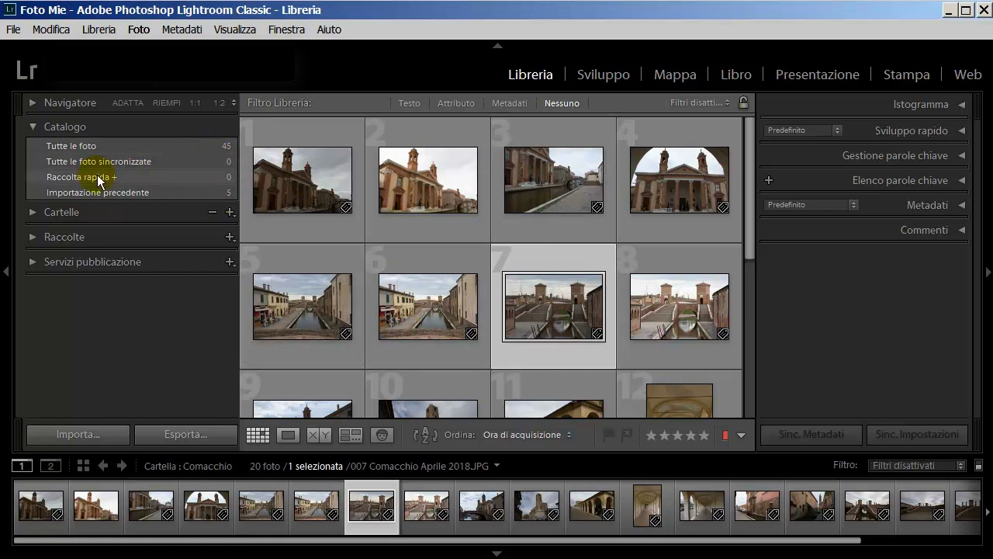
left_click(32, 127)
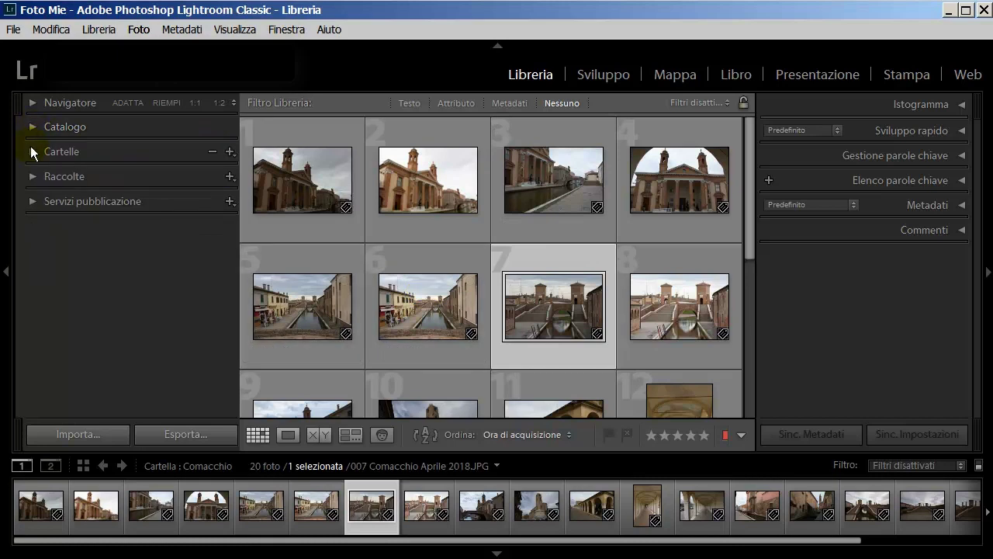
left_click(32, 152)
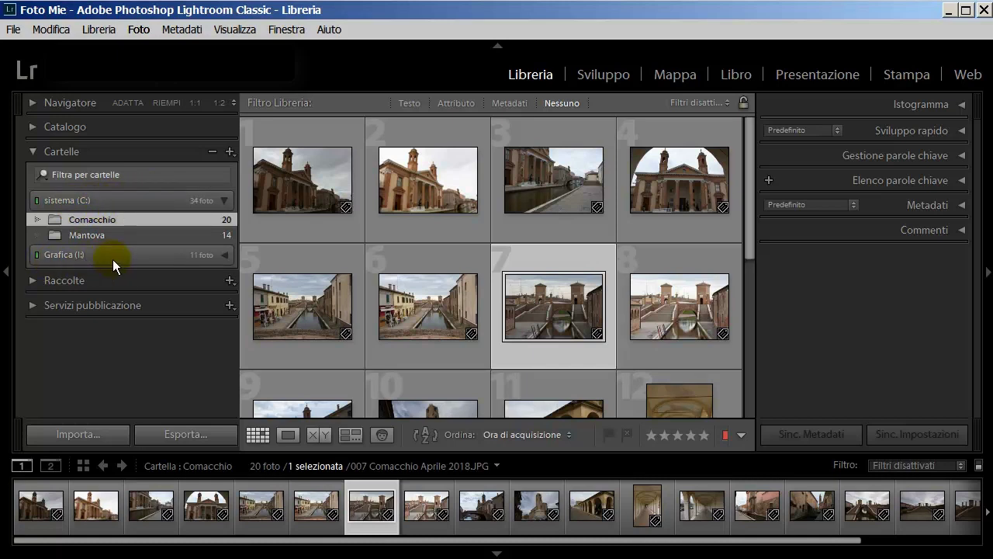
- Expand Grafica (I:) and try each folder display option, ending on Solo nome cartella
left_click(221, 254)
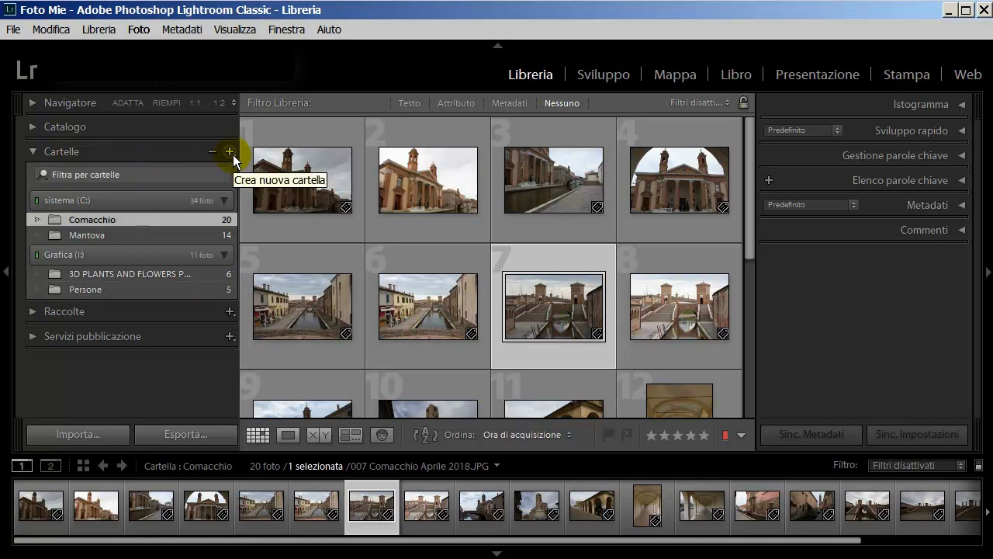
left_click(233, 154)
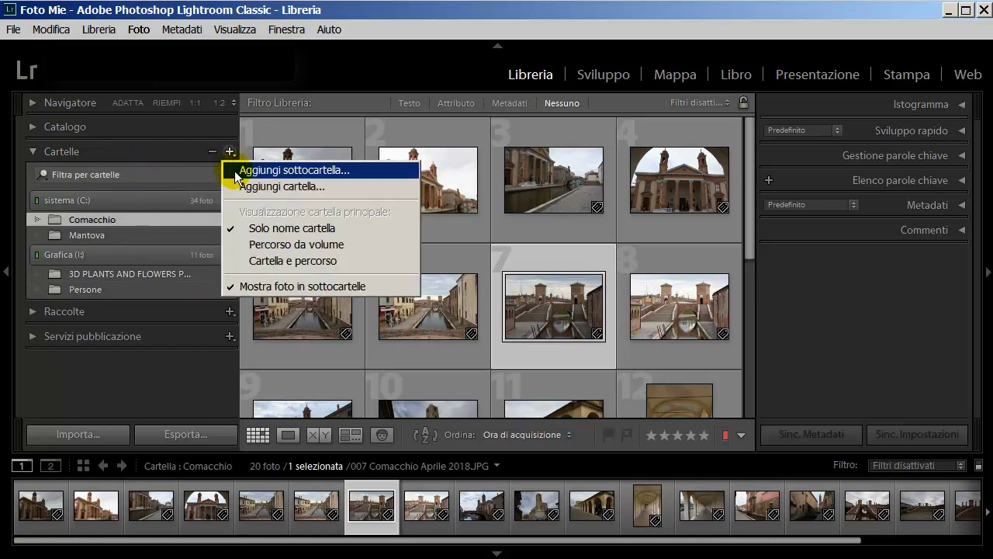
left_click(269, 246)
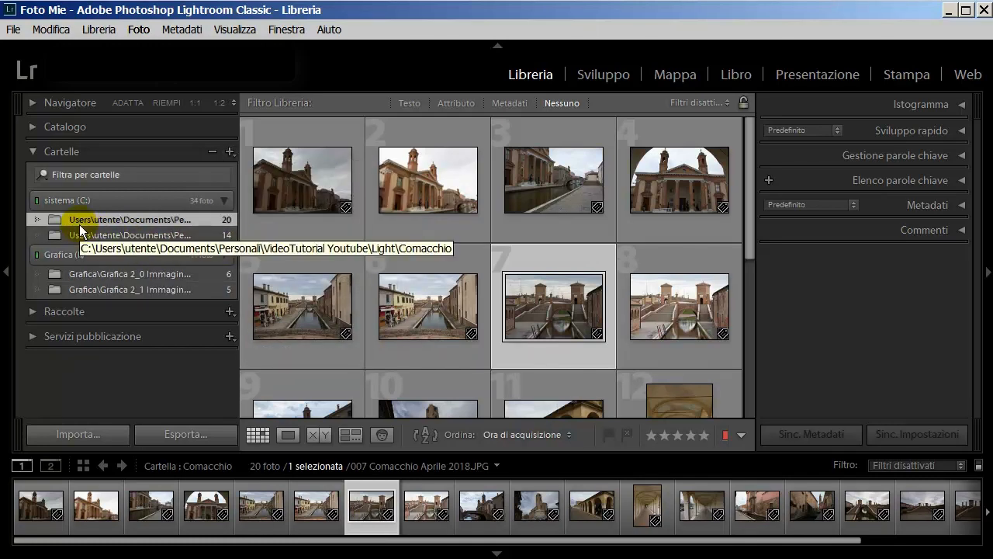
left_click(230, 153)
left_click(252, 260)
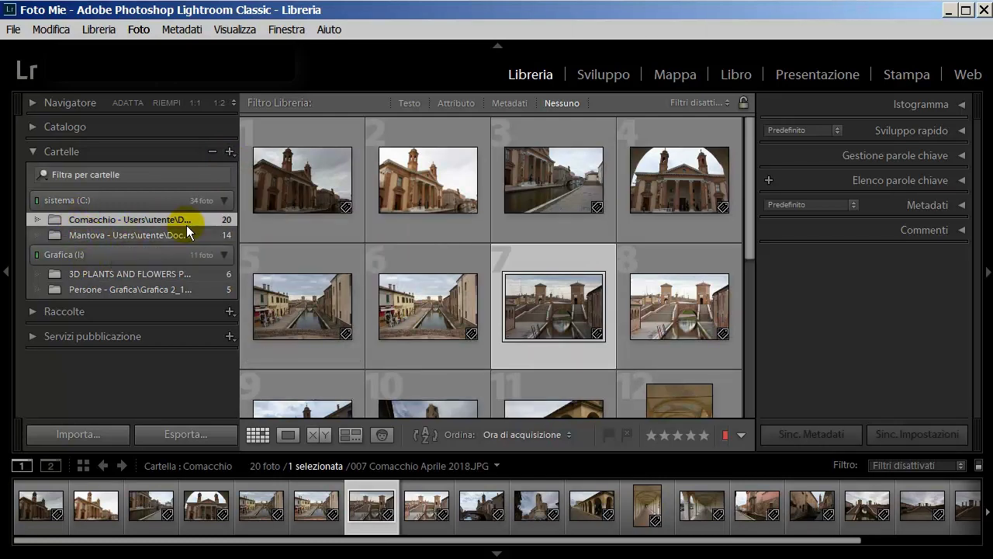
left_click(231, 154)
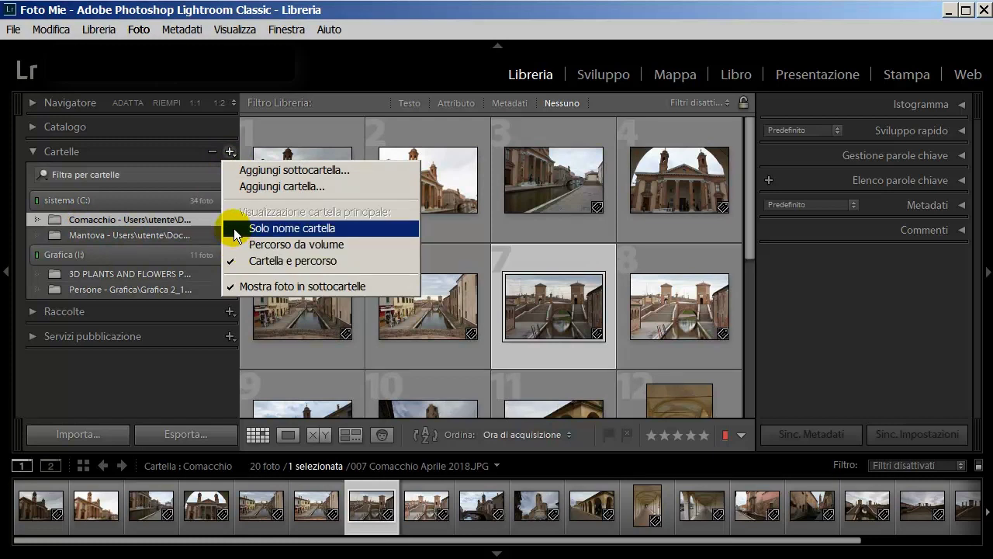
left_click(235, 231)
- View the 14 Mantova photos, then go back to the 20 Comacchio photos
left_click(230, 153)
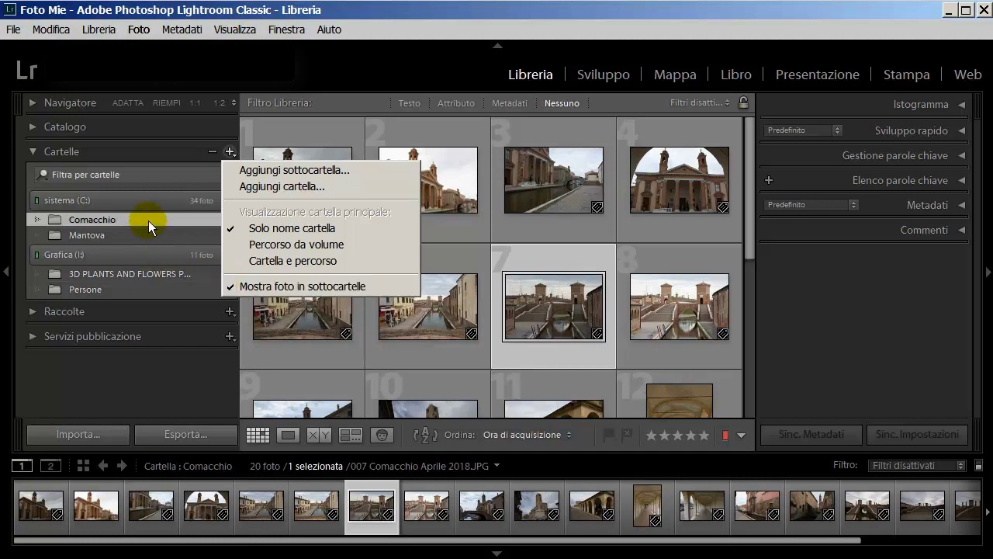
left_click(164, 182)
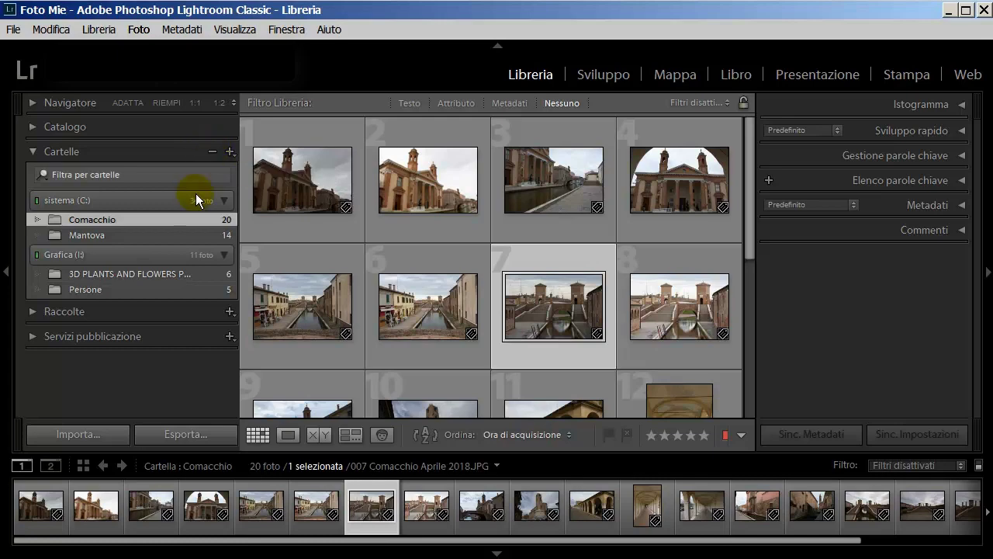
left_click(148, 232)
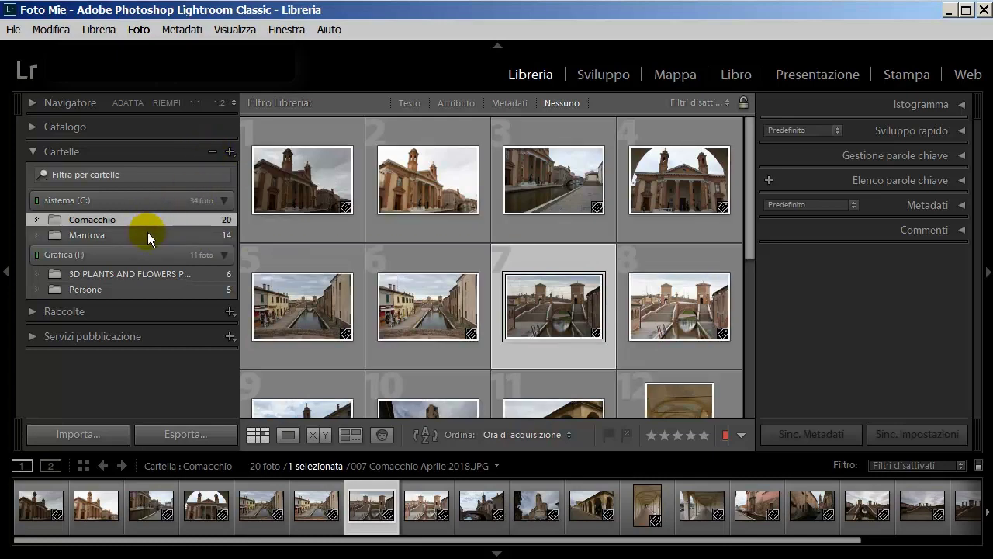
left_click(146, 219)
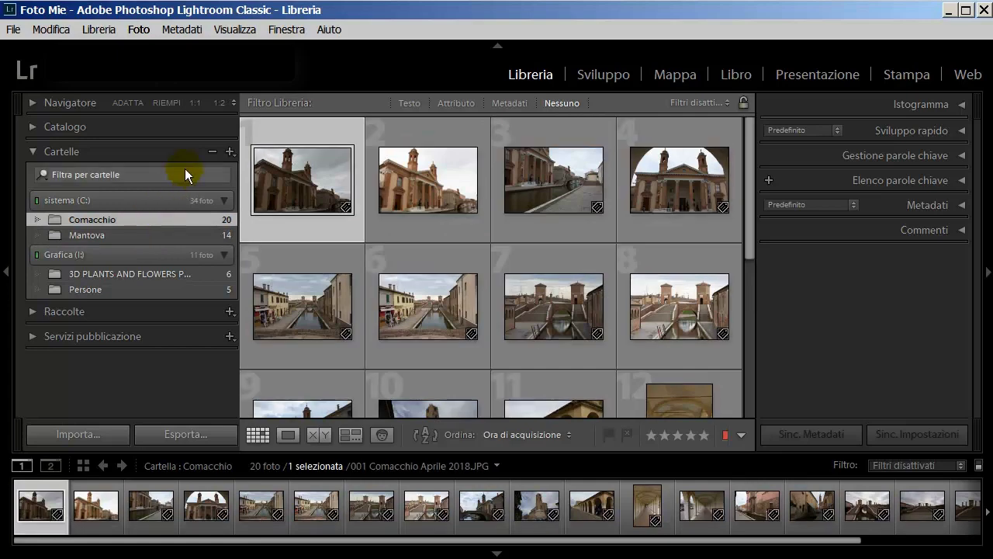
- Cancel removing the Comacchio folder, then collapse and re-expand the sistema (C:) folder list
left_click(211, 150)
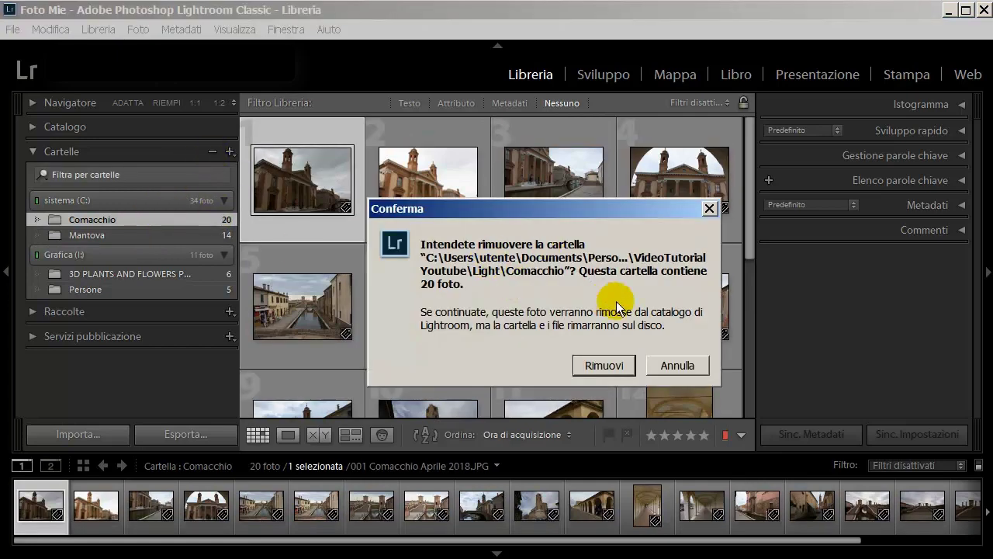
left_click(677, 366)
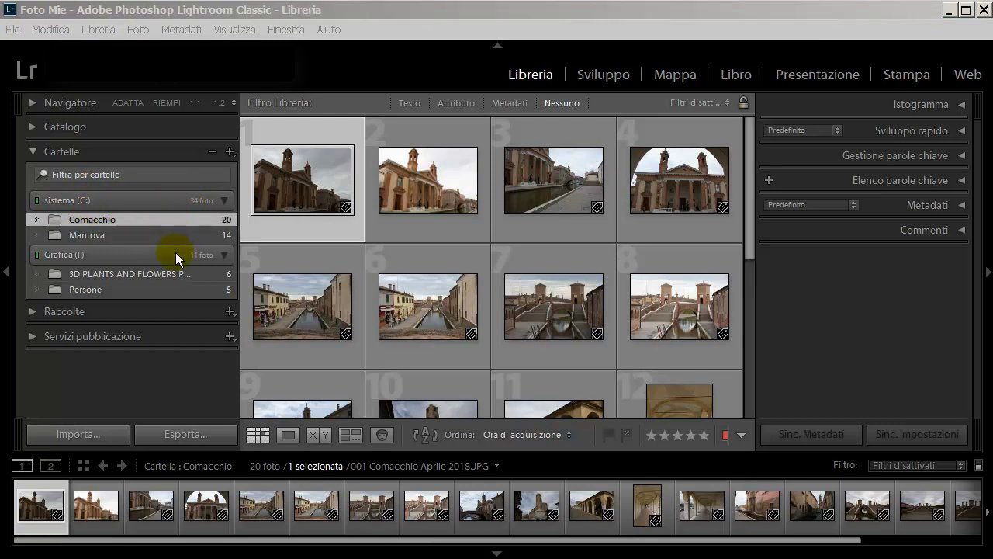
left_click(224, 202)
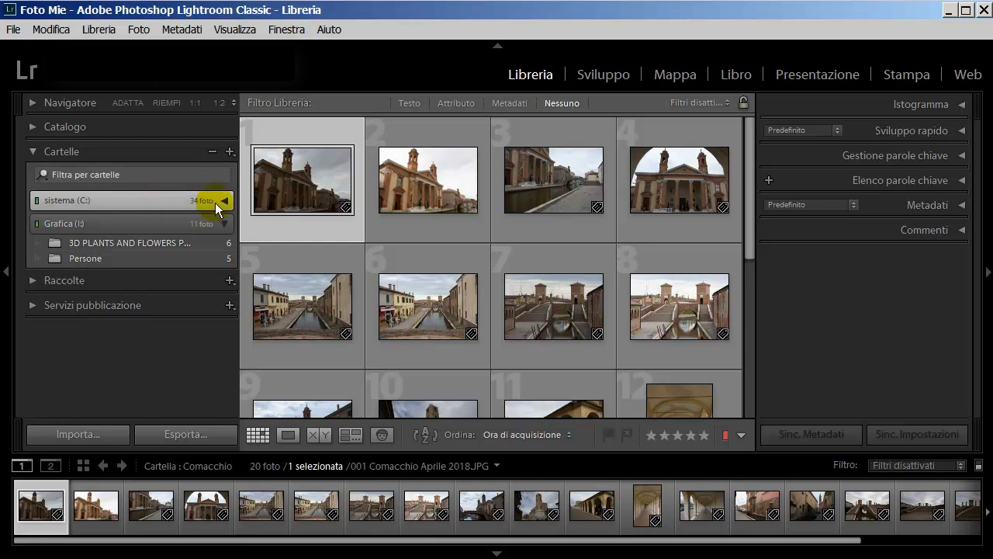
left_click(225, 202)
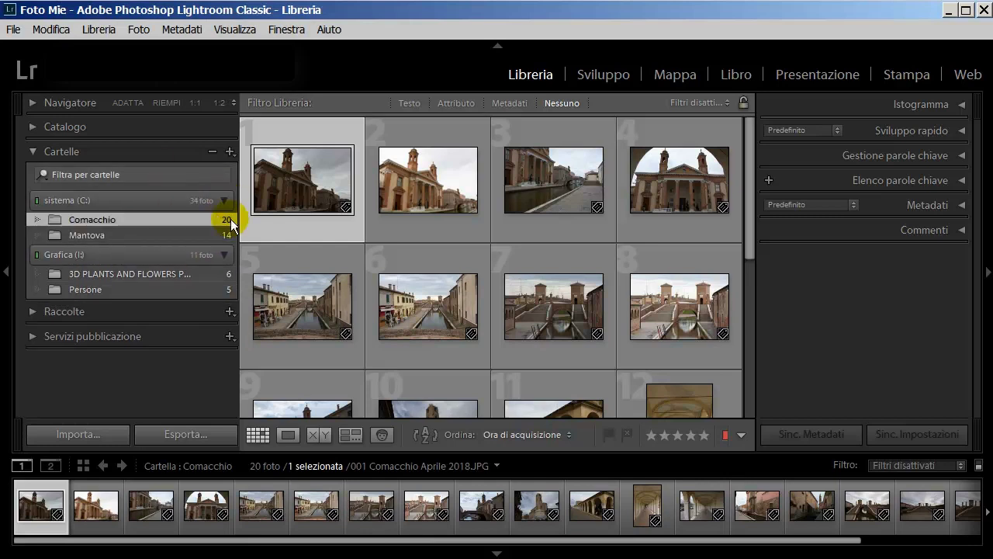
left_click(225, 200)
left_click(225, 199)
right_click(173, 198)
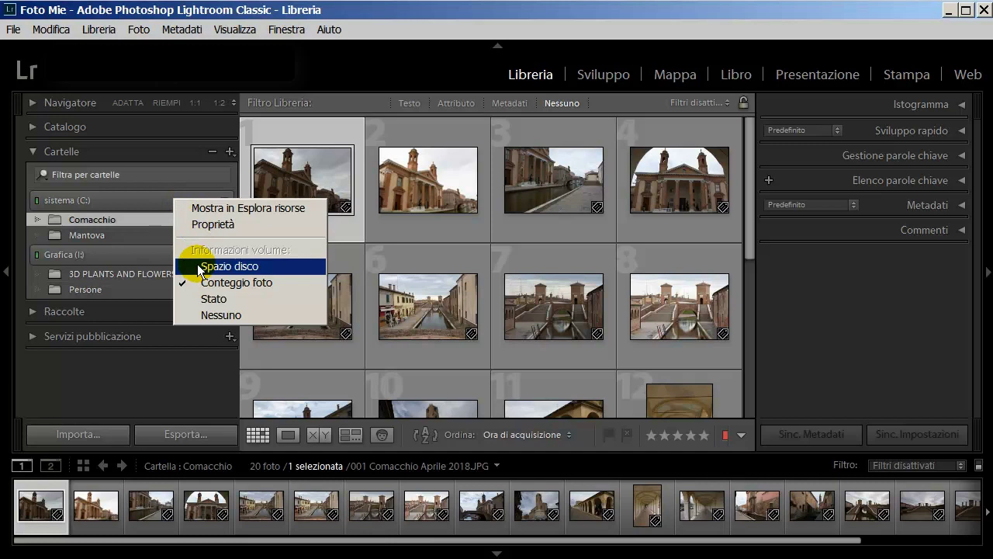
left_click(201, 315)
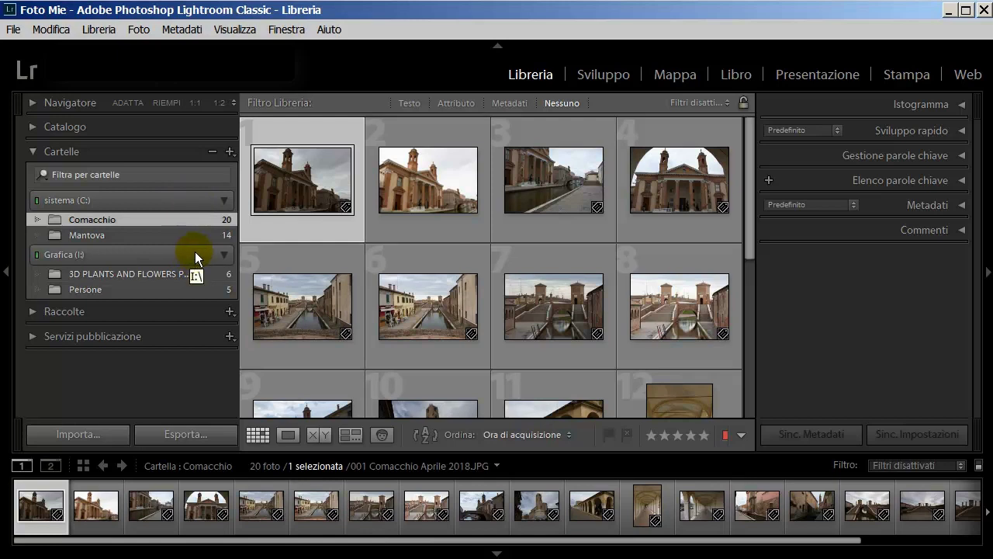
right_click(191, 196)
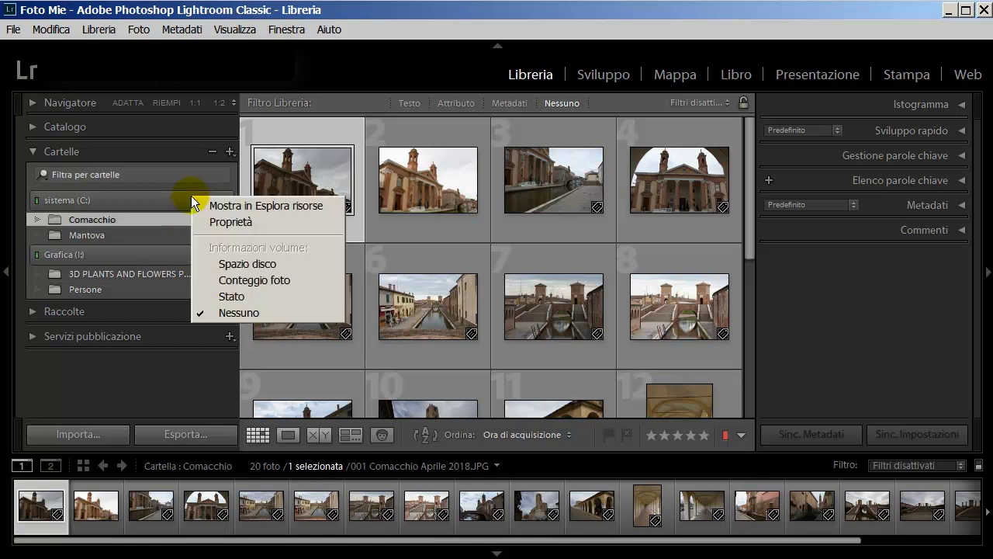
left_click(208, 296)
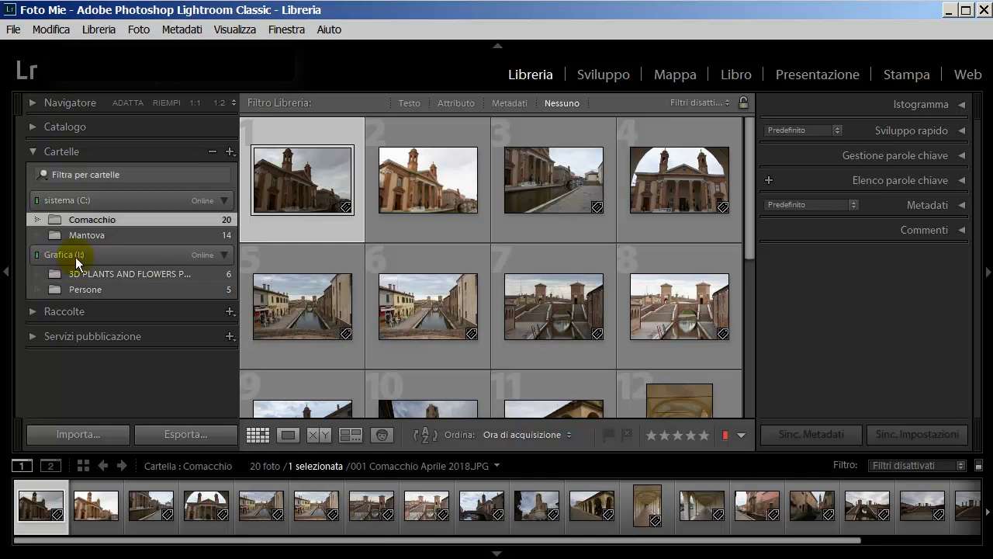
right_click(164, 203)
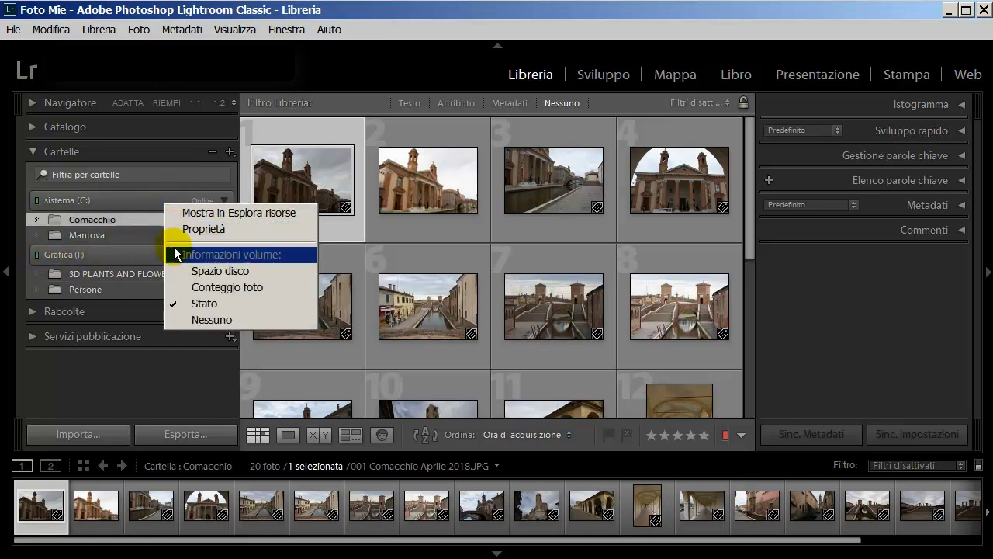
left_click(187, 271)
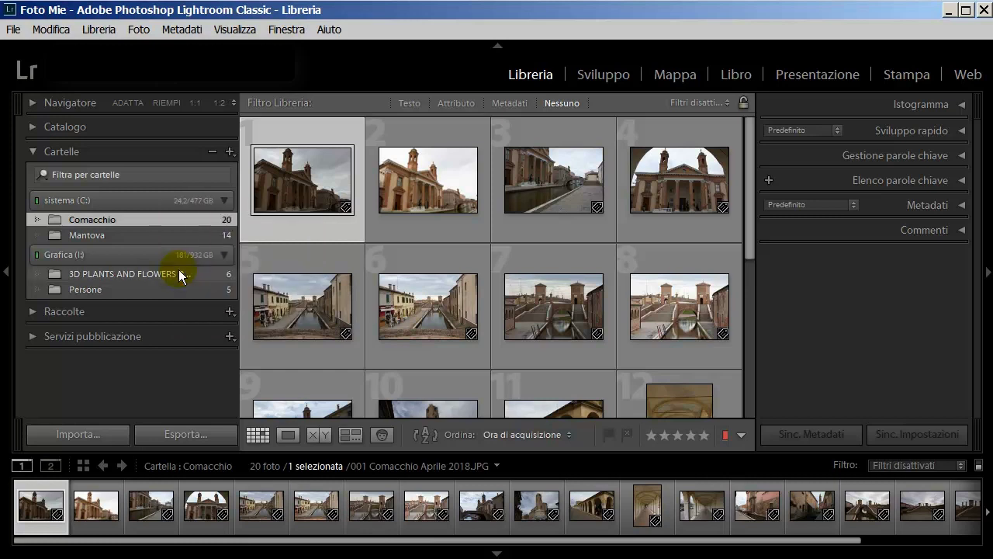
mouse_move(132, 200)
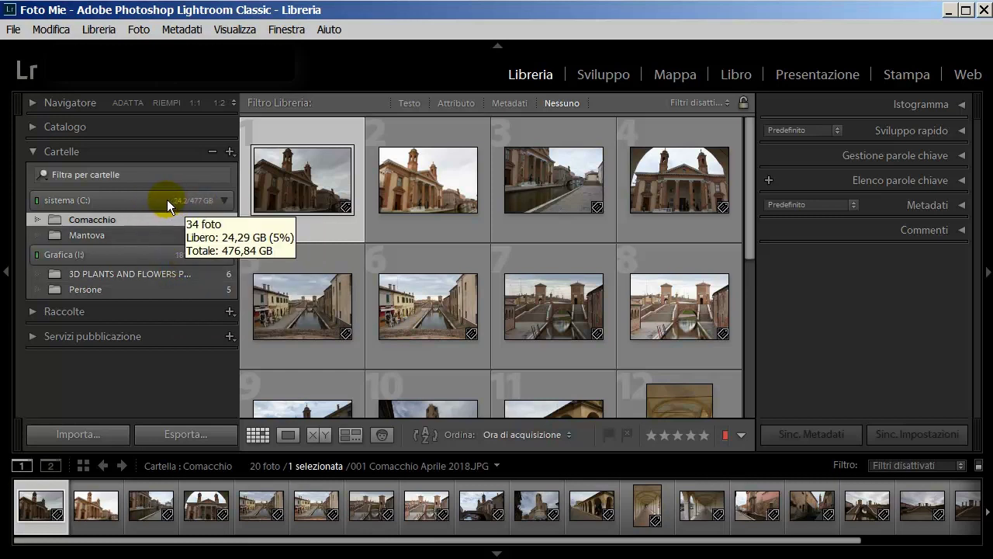
right_click(164, 200)
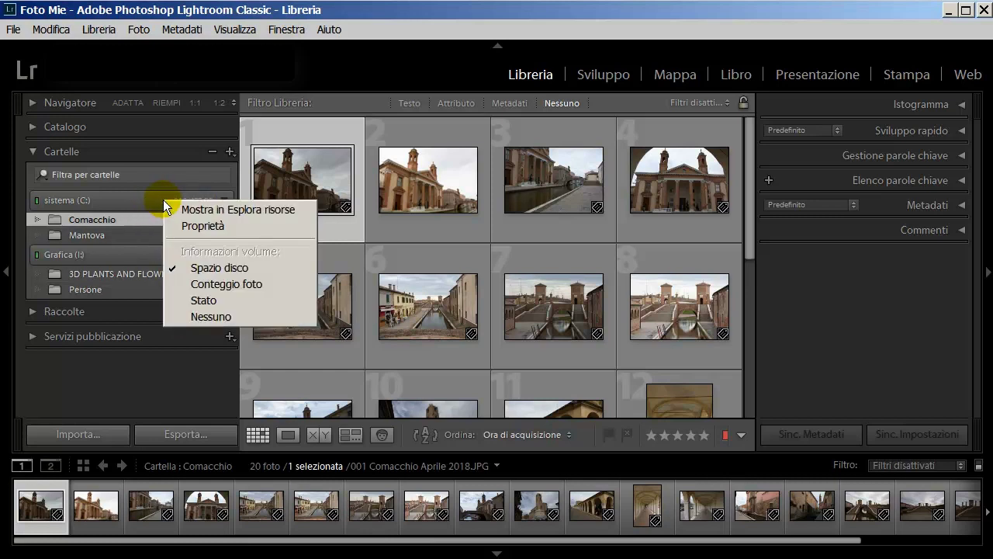
left_click(182, 283)
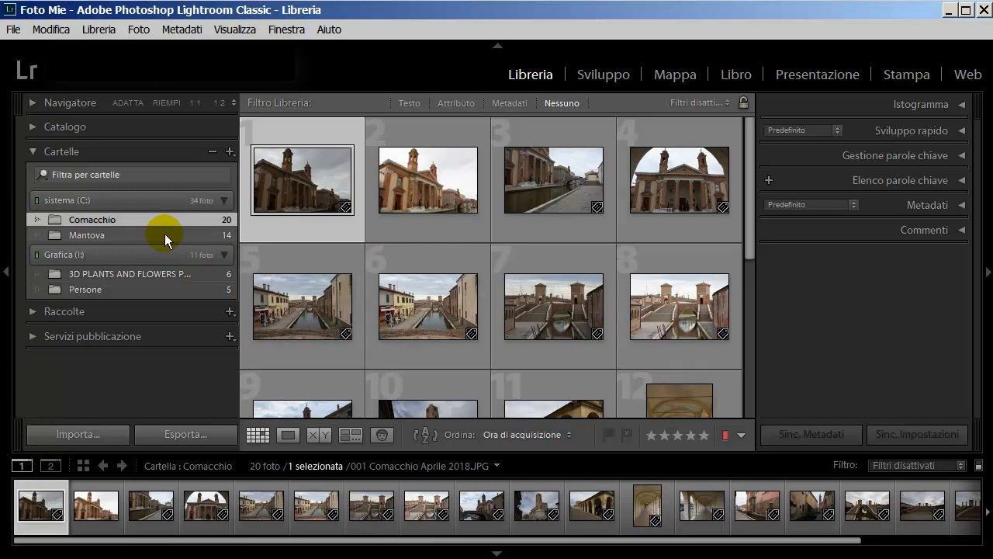
- Collapse the Cartelle panel, then expand and collapse Raccolte so all left panels are closed
left_click(32, 152)
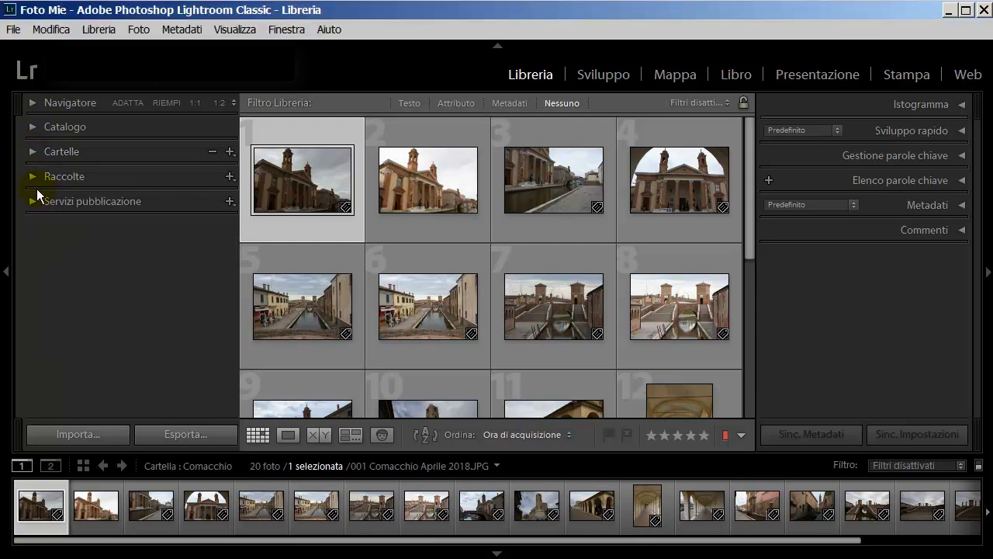
left_click(32, 176)
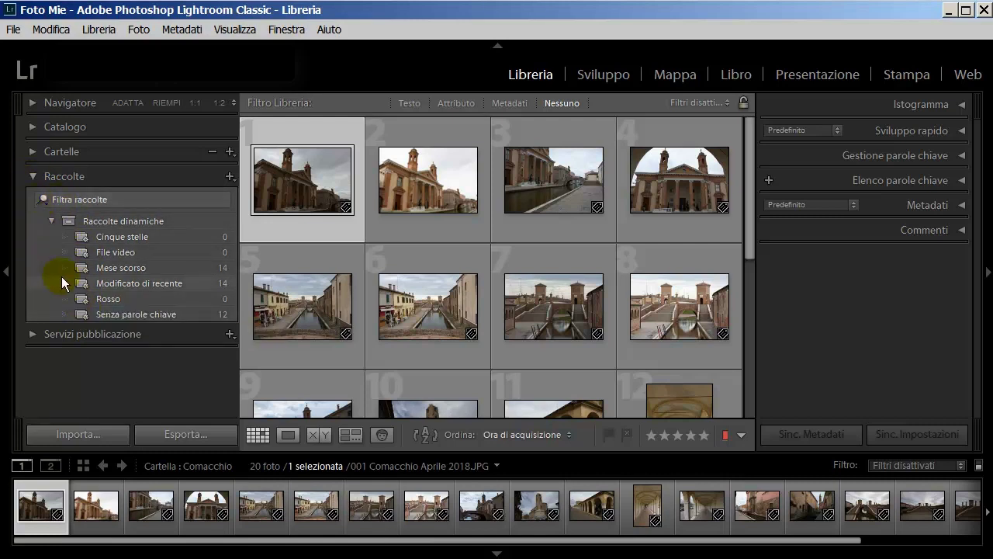
left_click(35, 177)
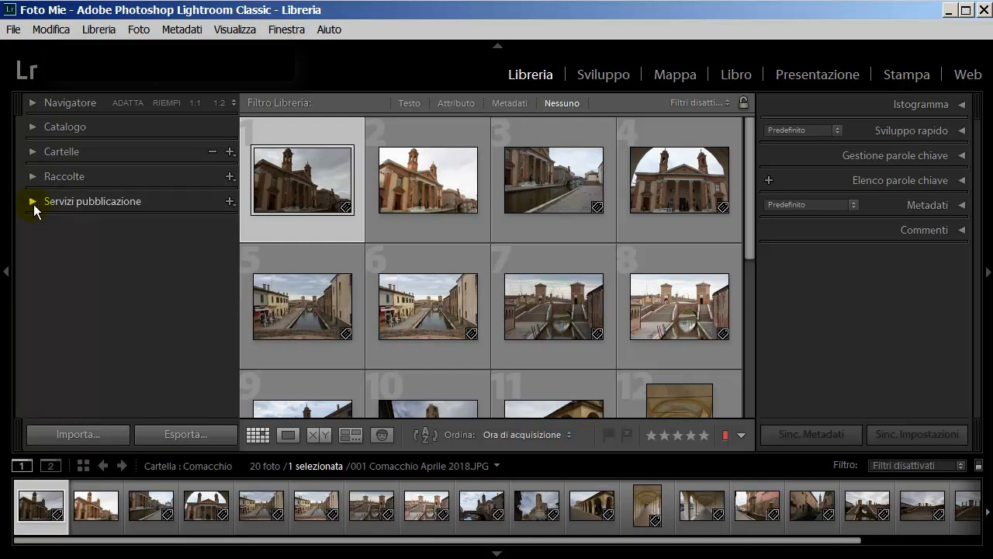
left_click(33, 204)
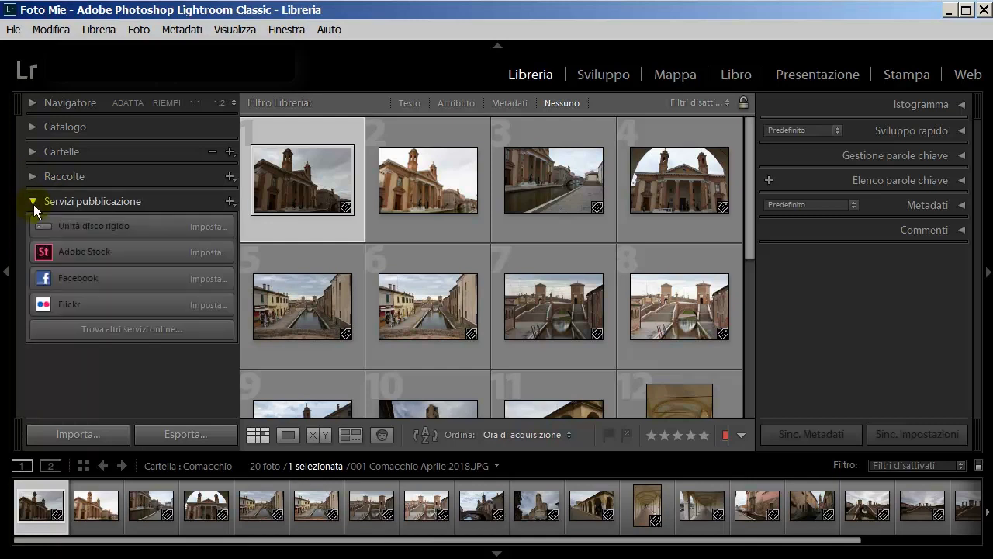
left_click(33, 204)
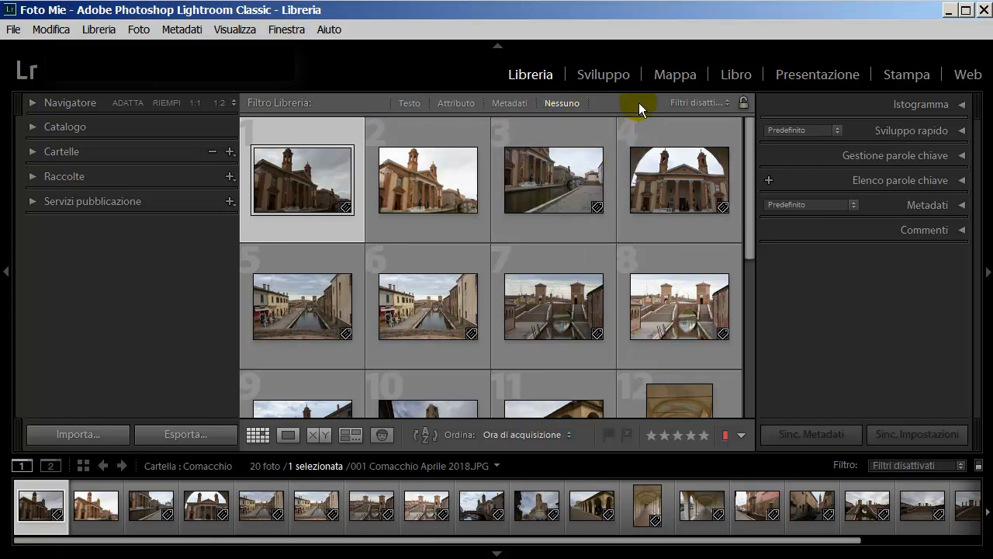
left_click(727, 102)
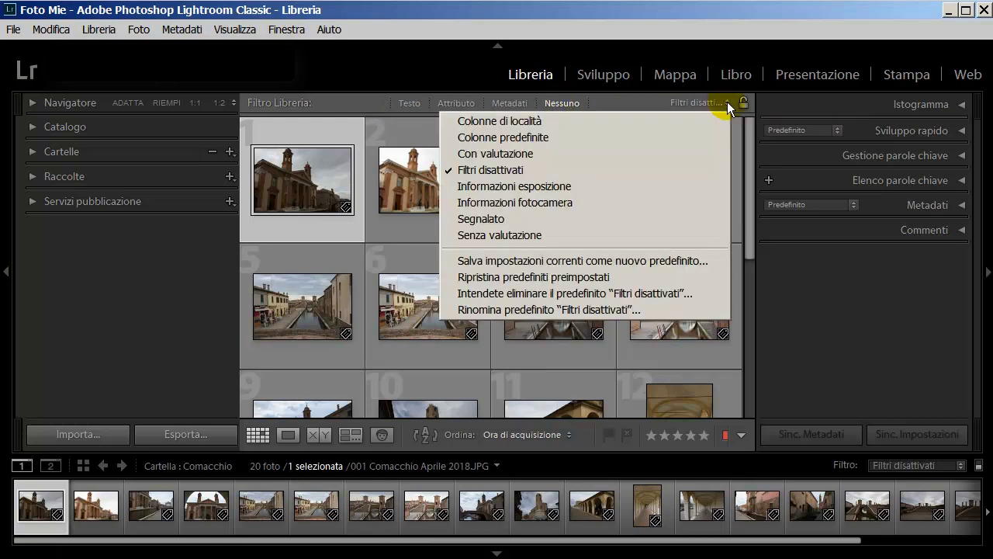
left_click(573, 185)
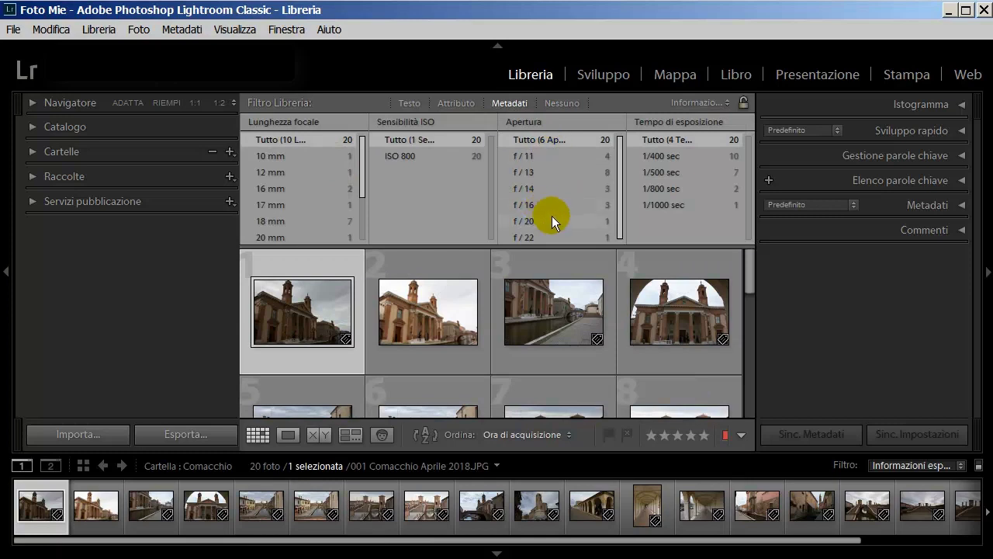
left_click(727, 104)
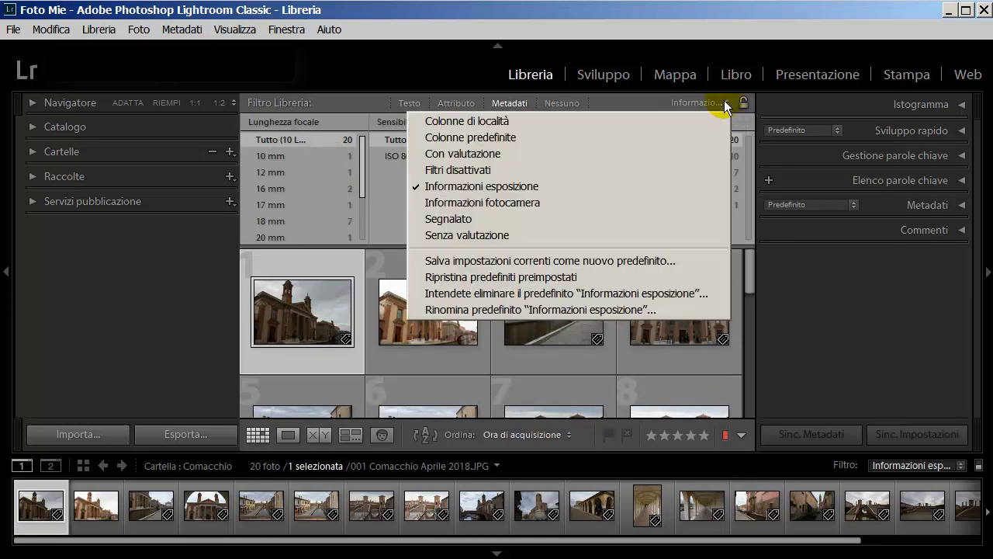
left_click(521, 203)
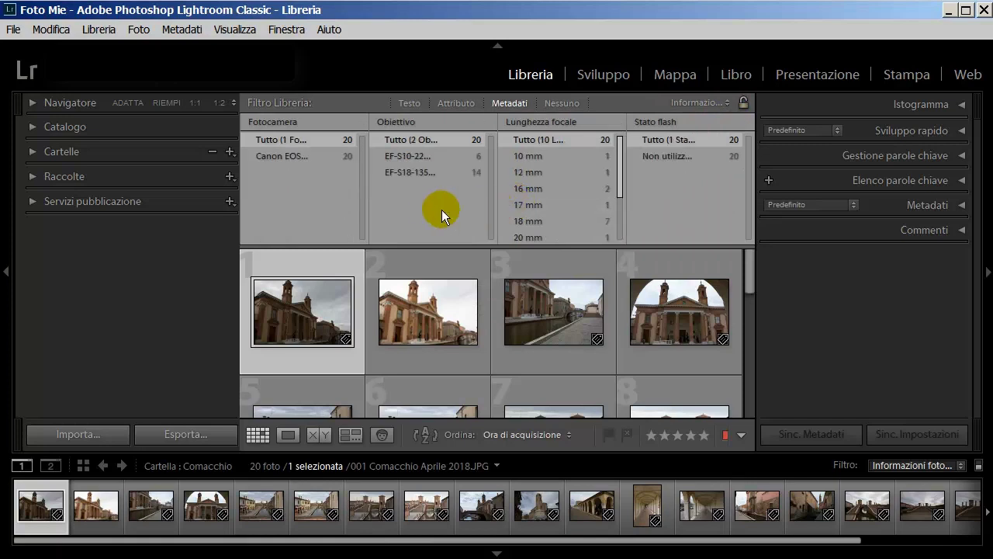
left_click(726, 103)
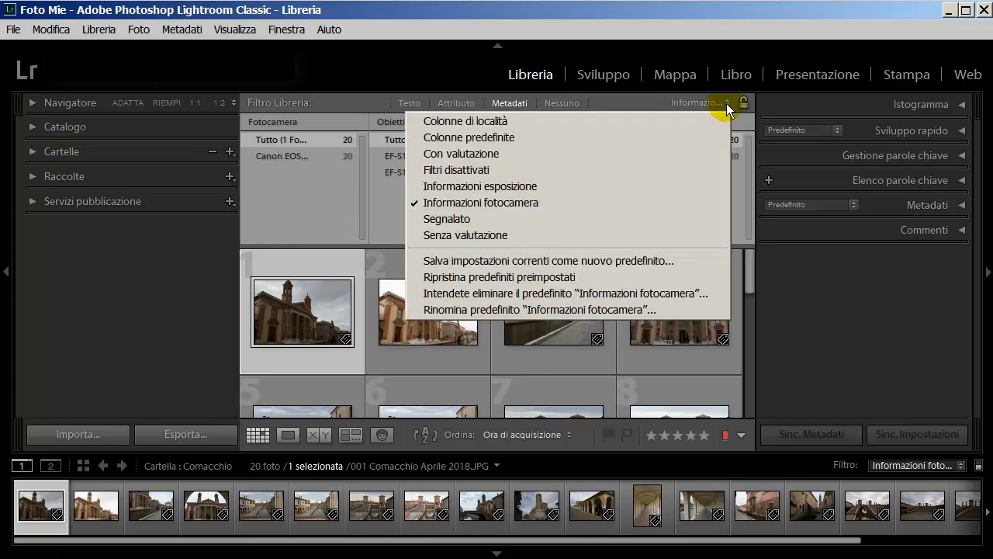
left_click(467, 170)
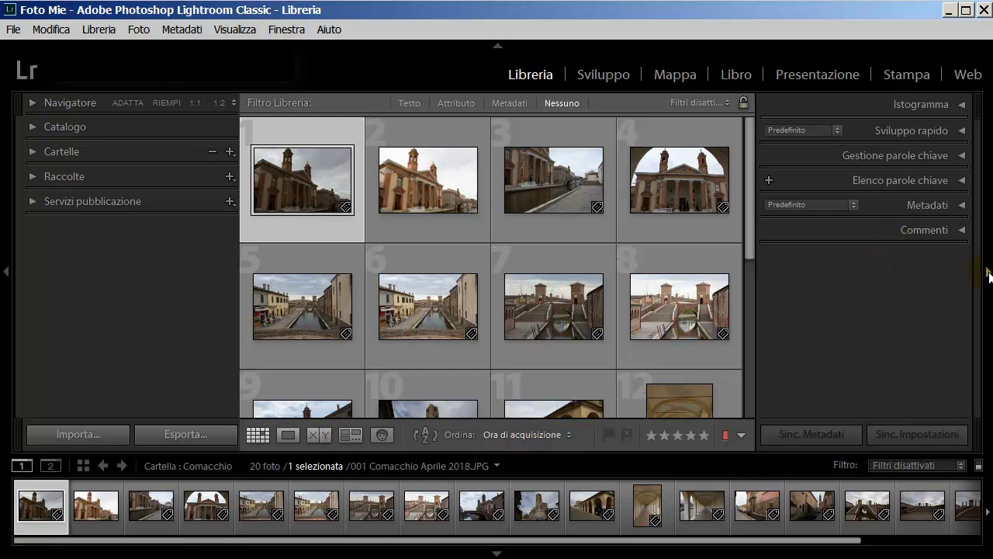
left_click(989, 273)
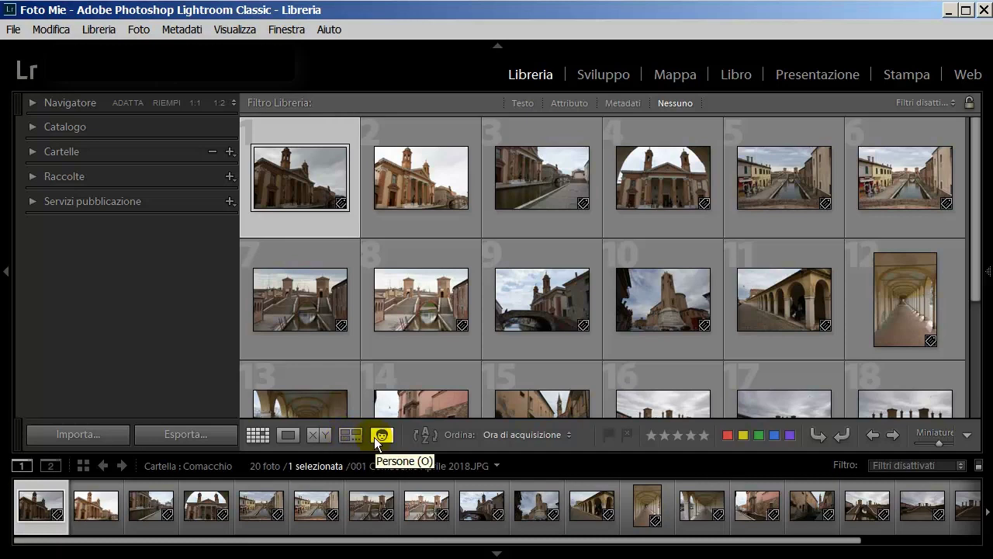
left_click(555, 435)
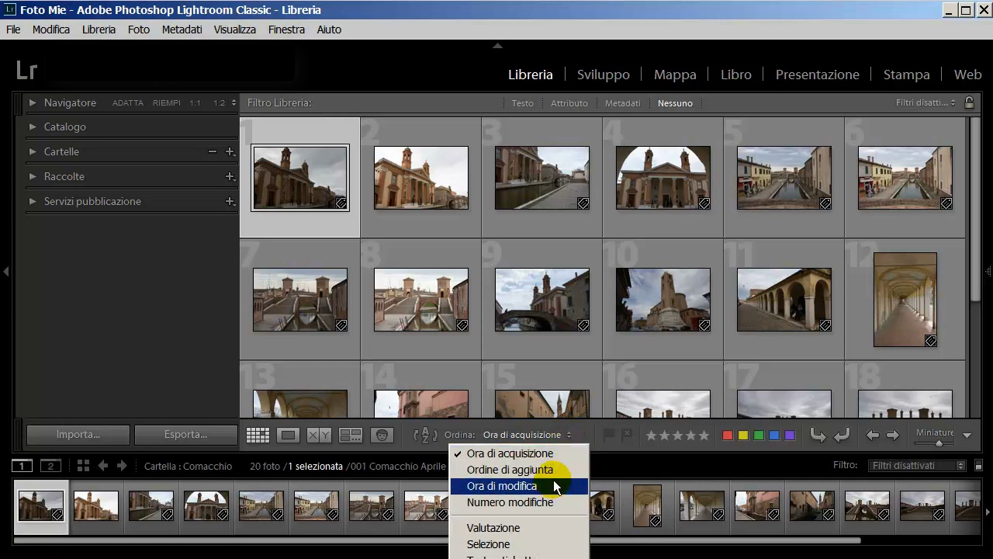
left_click(578, 428)
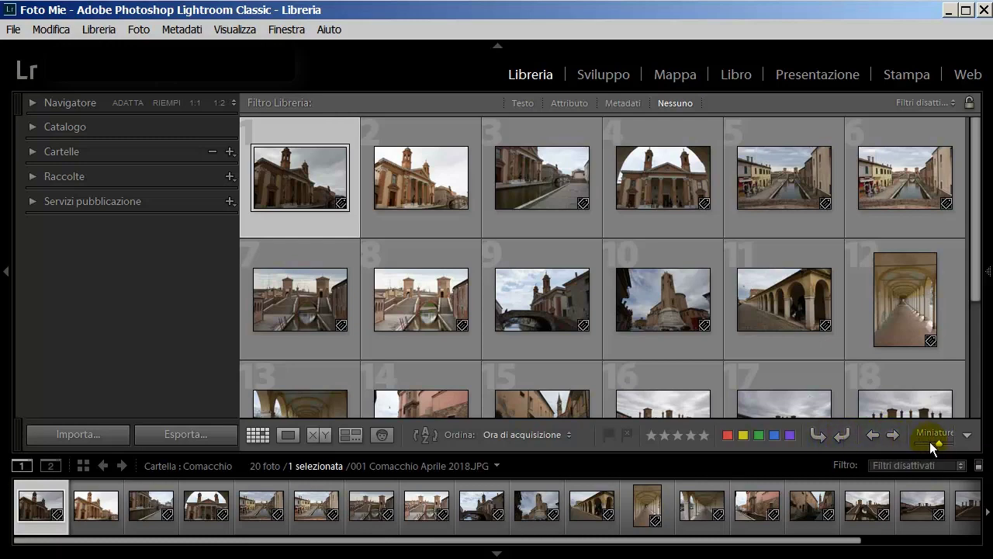
mouse_move(930, 442)
left_mouse_down()
mouse_move(943, 440)
mouse_move(933, 439)
left_mouse_up()
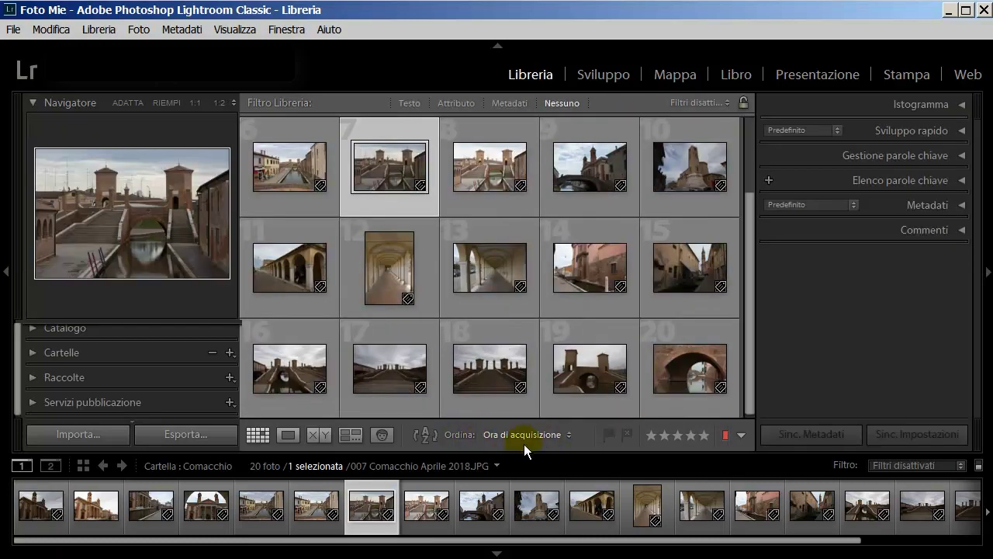
- Review the grid toolbar's content options, then dock the right panel open beside the grid
left_click(741, 435)
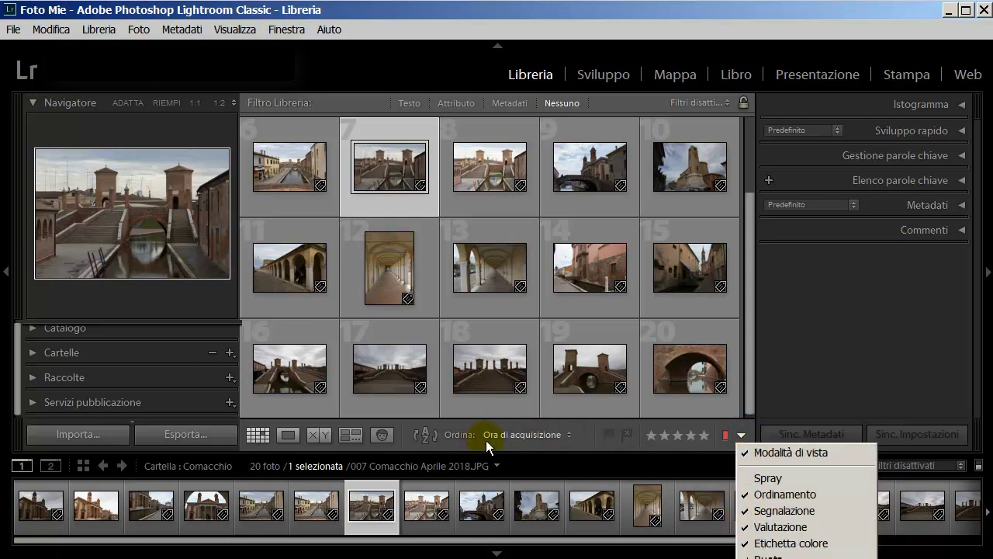
left_click(581, 443)
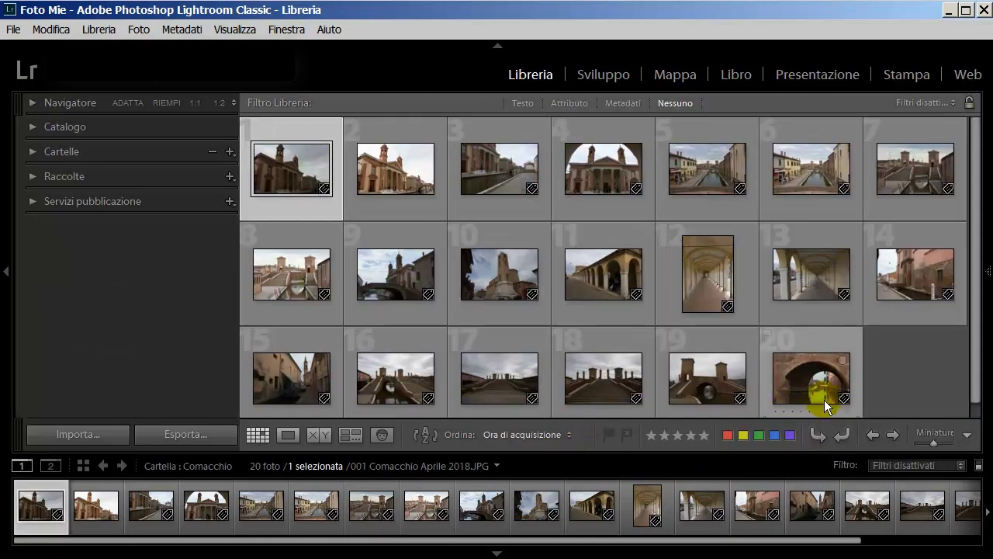
left_click(990, 273)
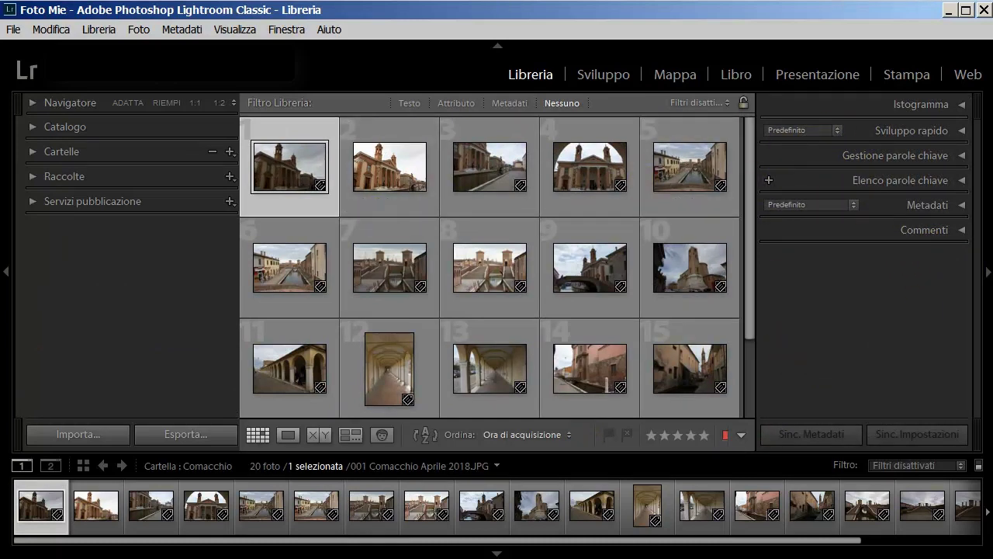
- Set the right panel to Sincronizza con pannello opposto
right_click(6, 241)
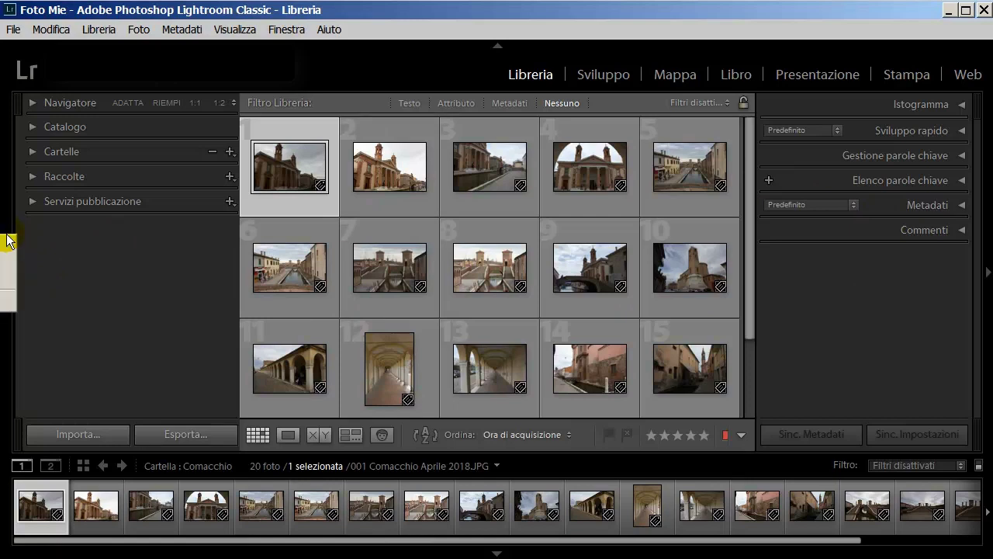
left_click(365, 9)
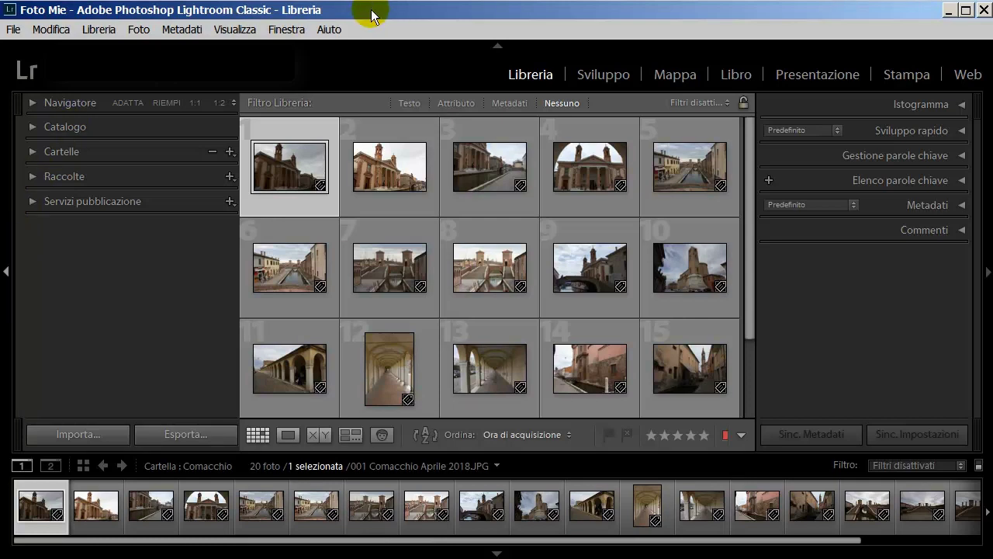
right_click(990, 253)
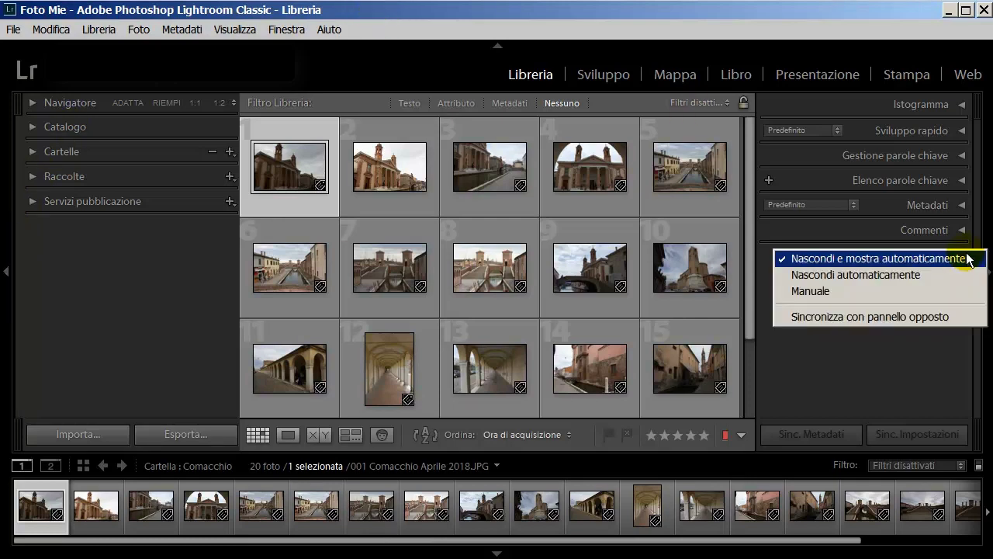
left_click(820, 317)
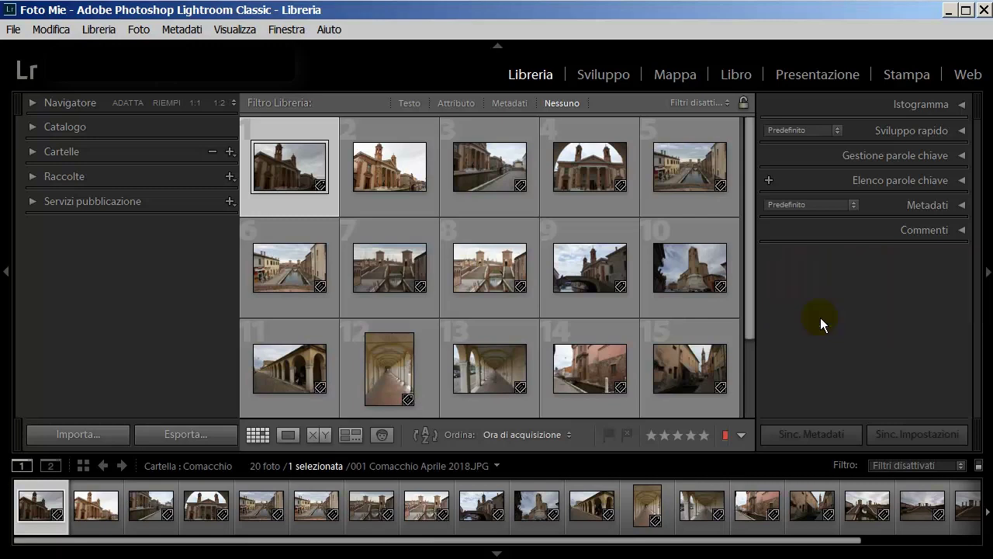
- Collapse and reopen both side panels together, then recheck the right panel's hiding options
left_click(989, 273)
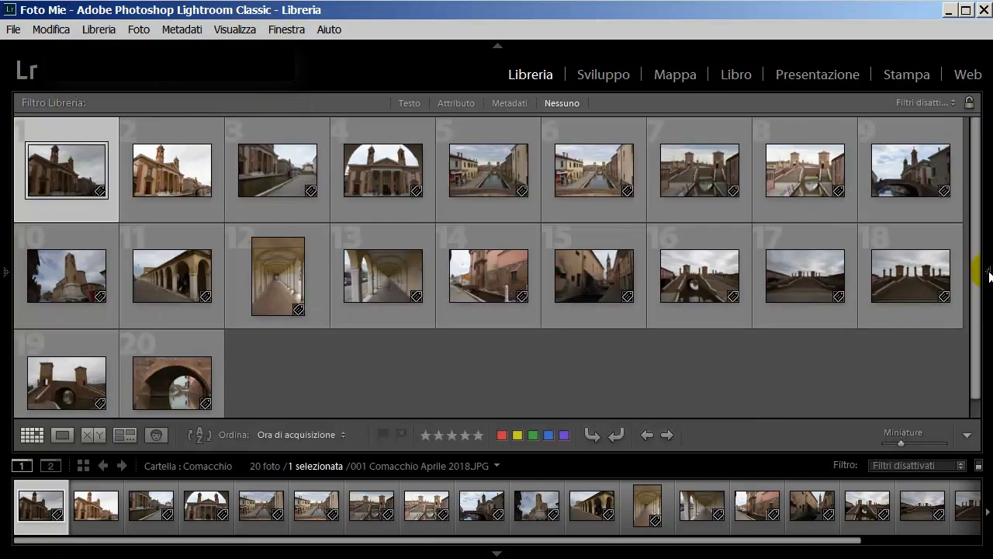
left_click(989, 273)
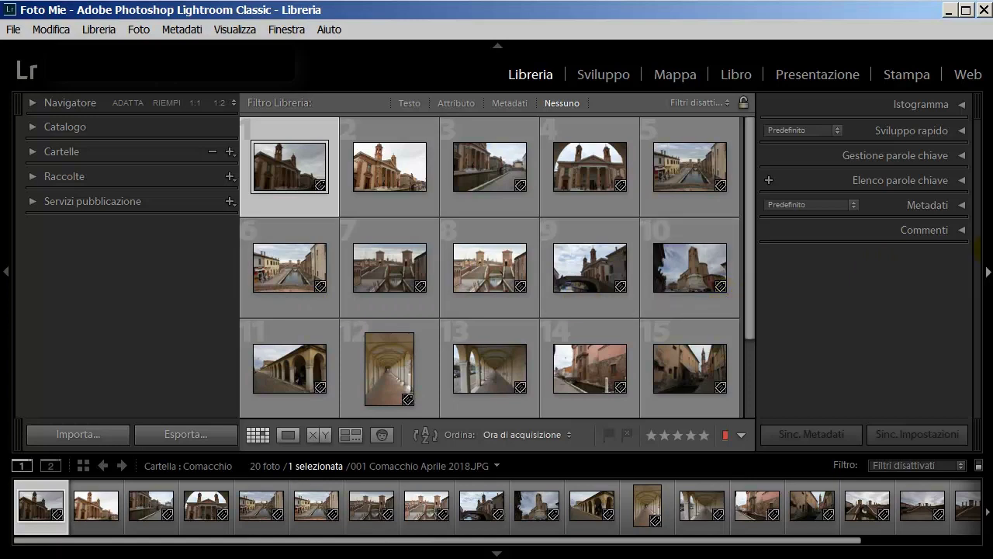
right_click(983, 262)
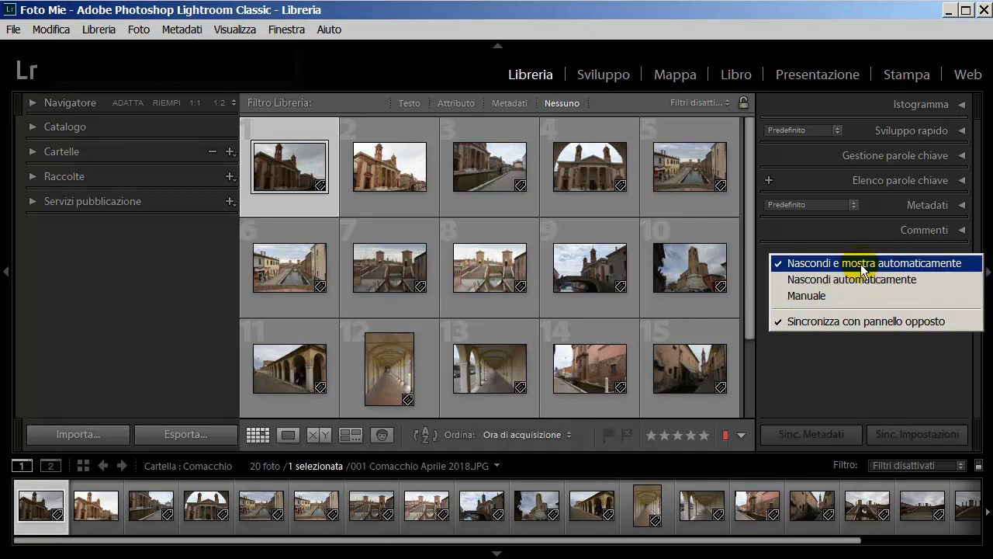
left_click(845, 330)
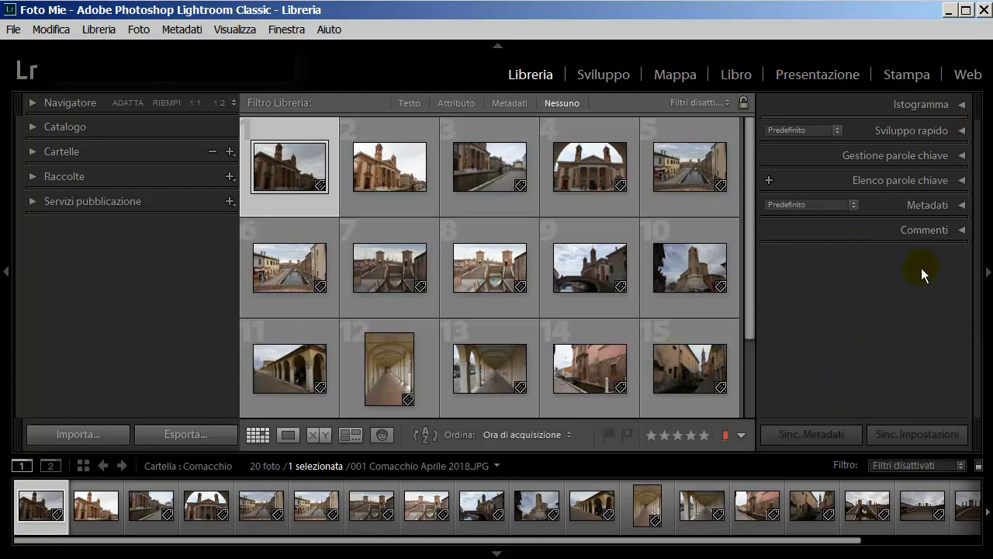
- Toggle side panels with Tab, select the fifth Comacchio photo, then restore both panels
key("Tab")
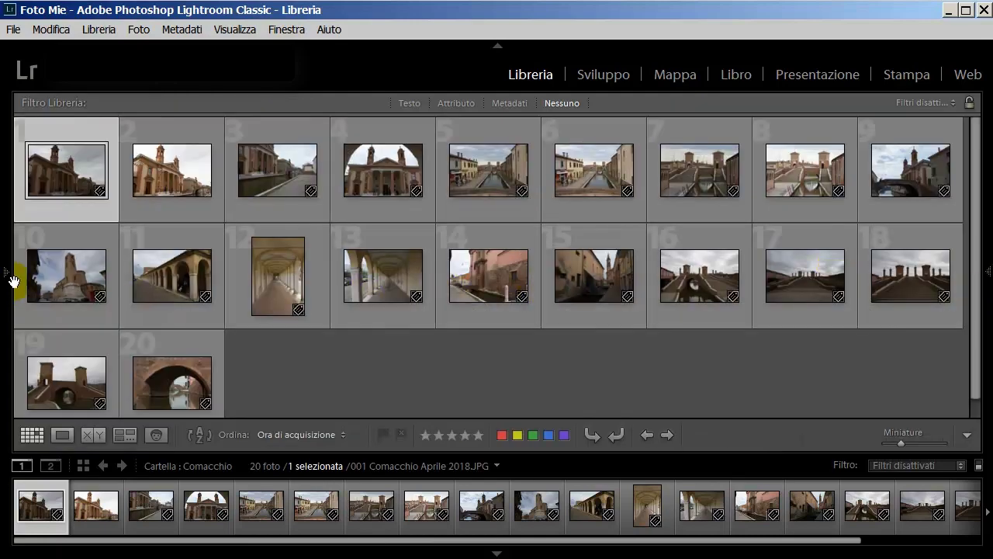
key("Tab")
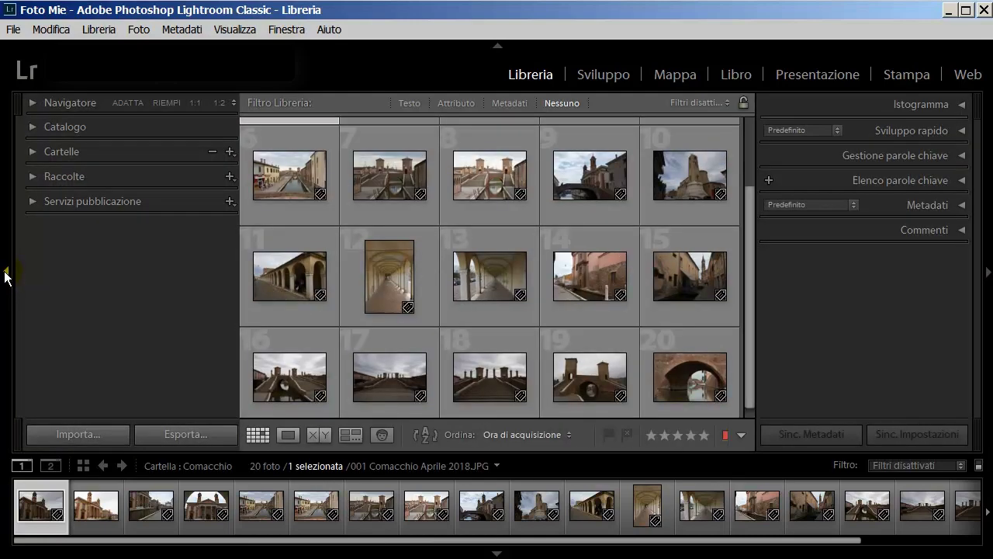
key("Tab")
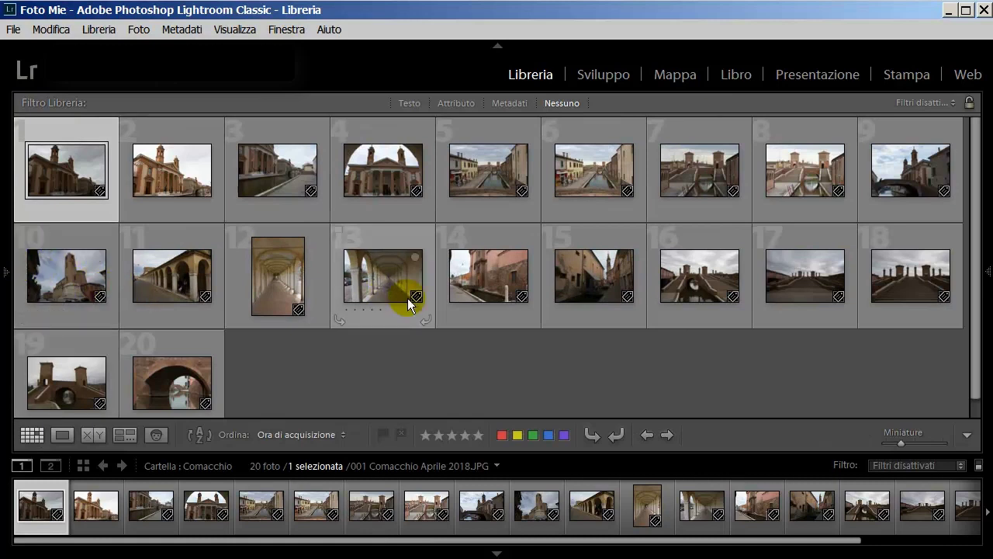
left_click(457, 184)
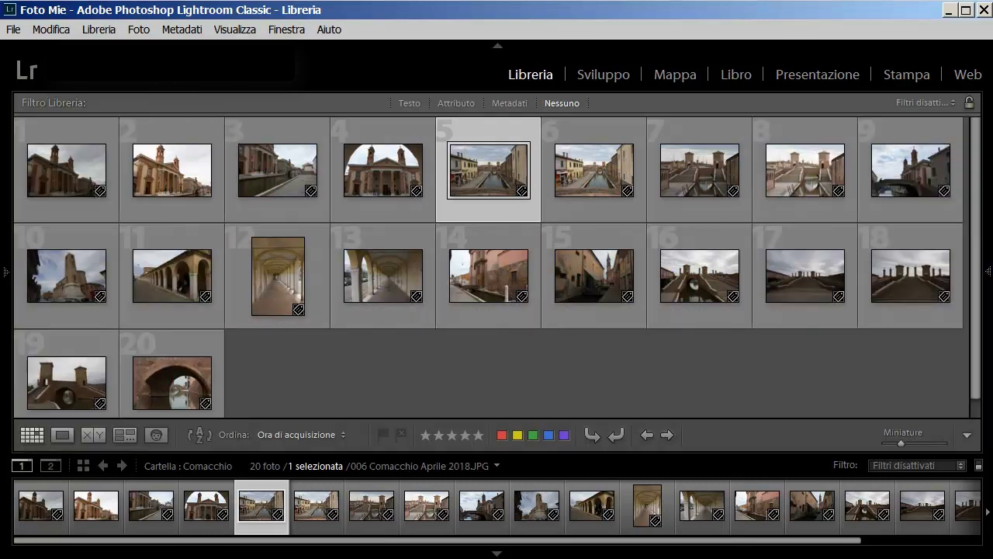
key("Tab")
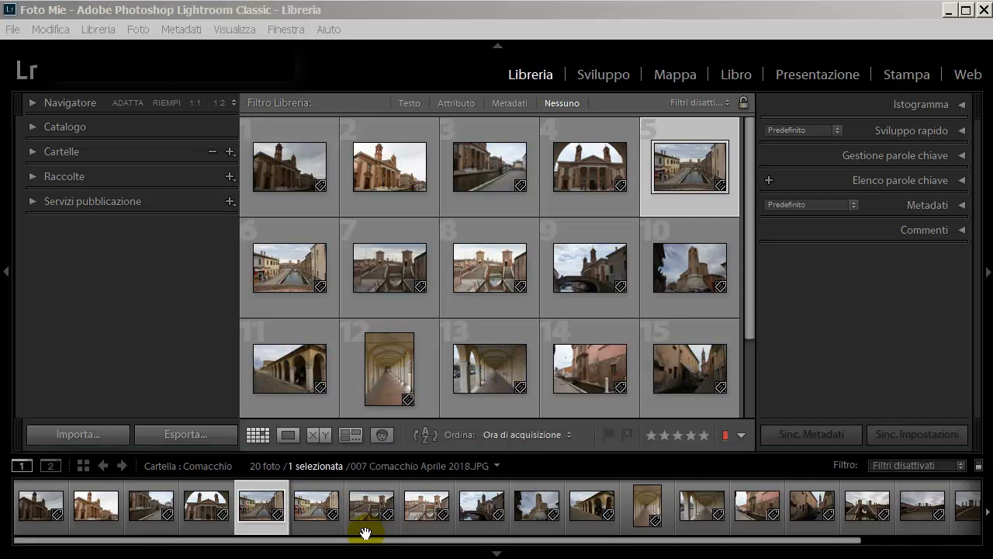
- Preview 007 Comacchio Aprile 2018.JPG in the expanded Navigator, then hide and re-pin the filmstrip
left_click(33, 103)
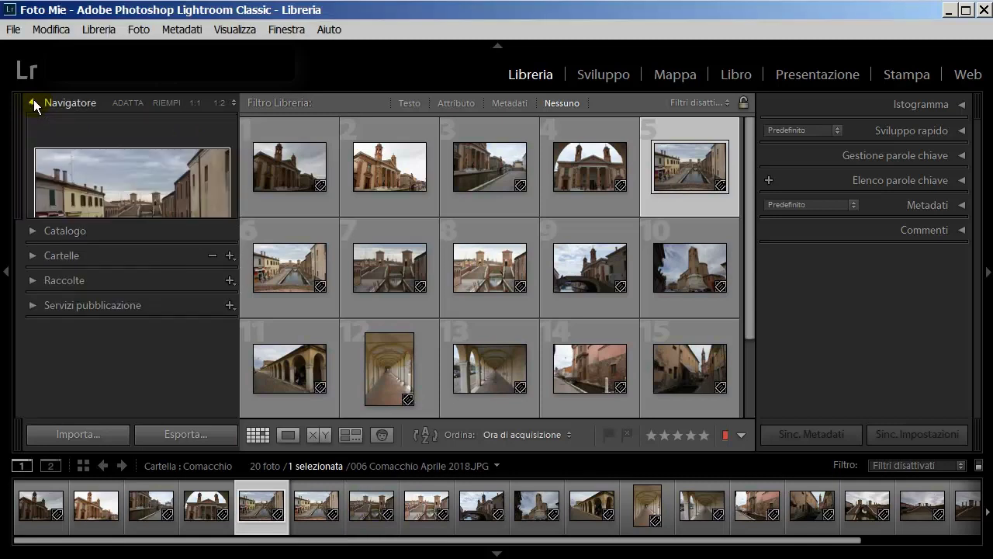
left_click(304, 178)
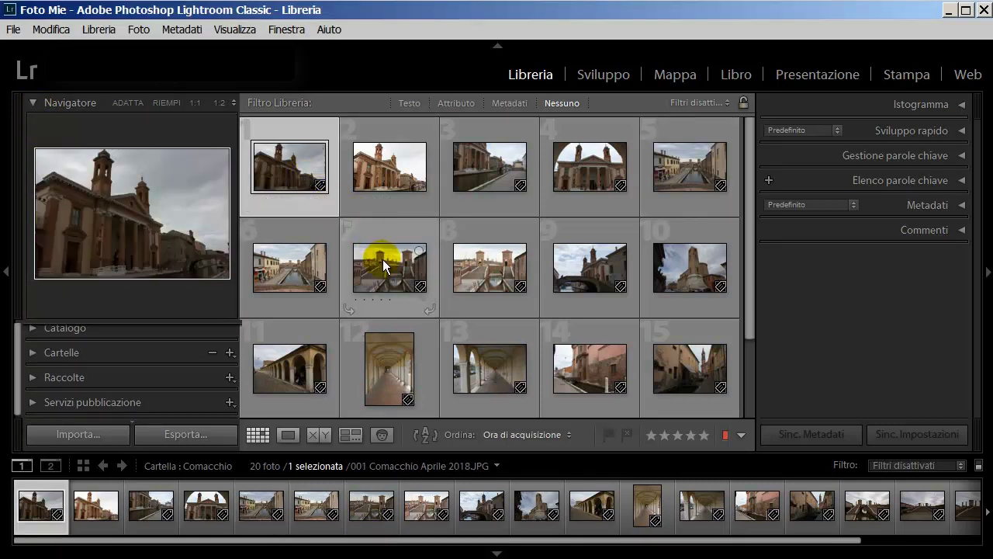
left_click(383, 260)
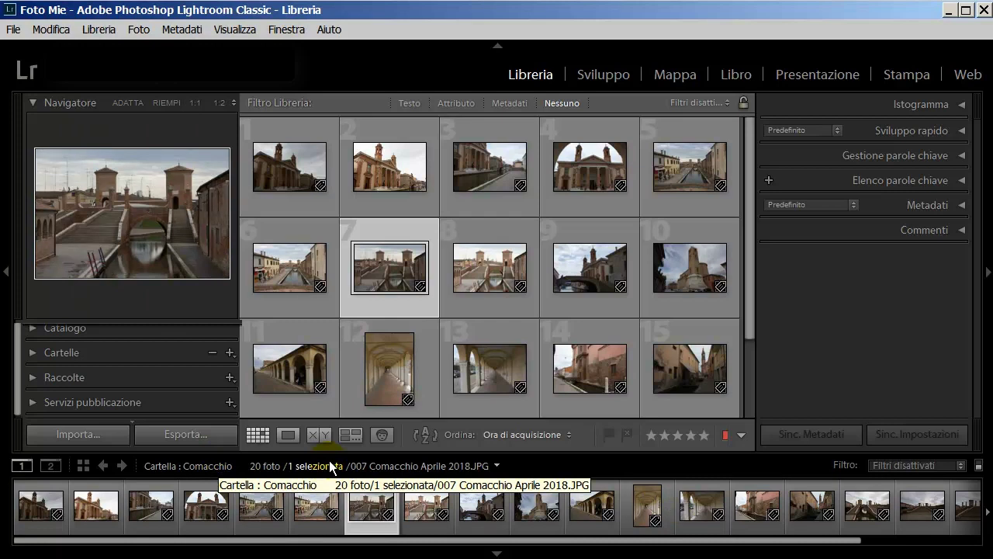
left_click(496, 554)
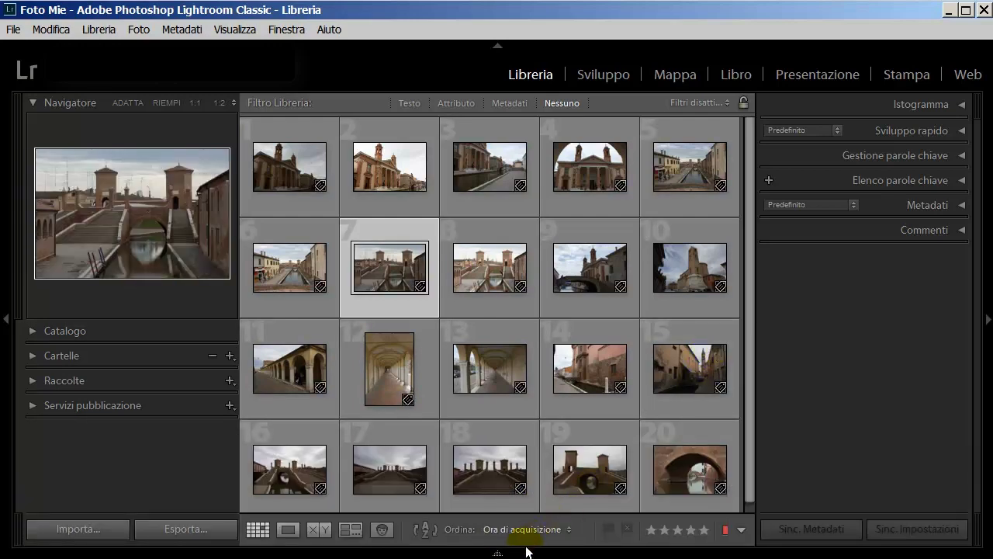
left_click(496, 553)
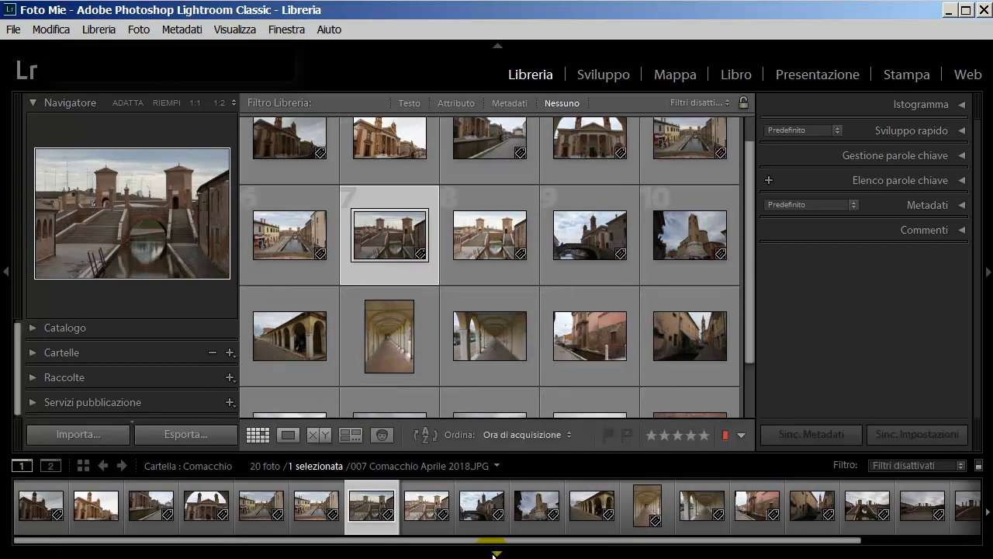